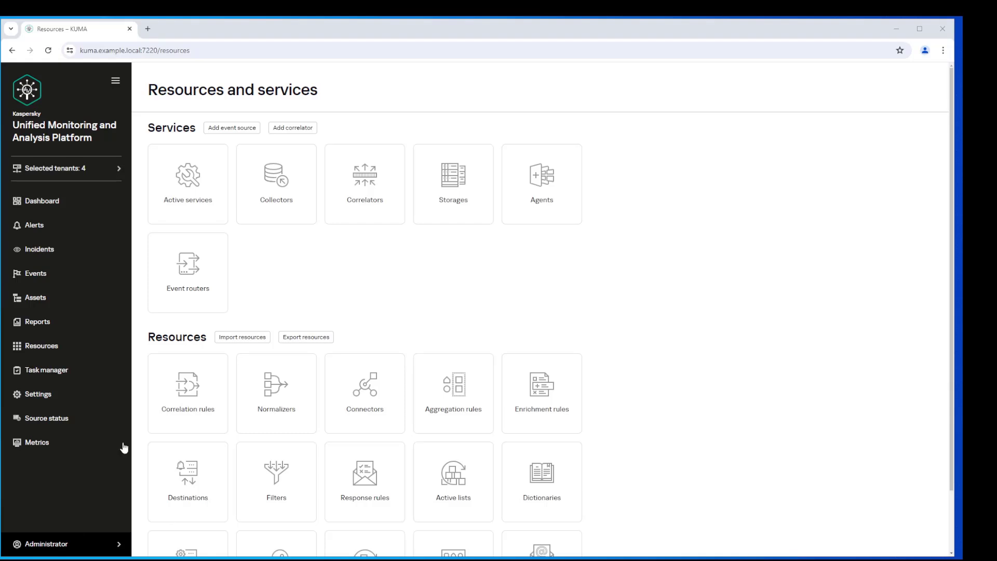
# Review the roles and tenants assigned to the tenant-2 administrator and to the general administrator in the user settings.
pyautogui.click(57, 396)
pyautogui.click(163, 102)
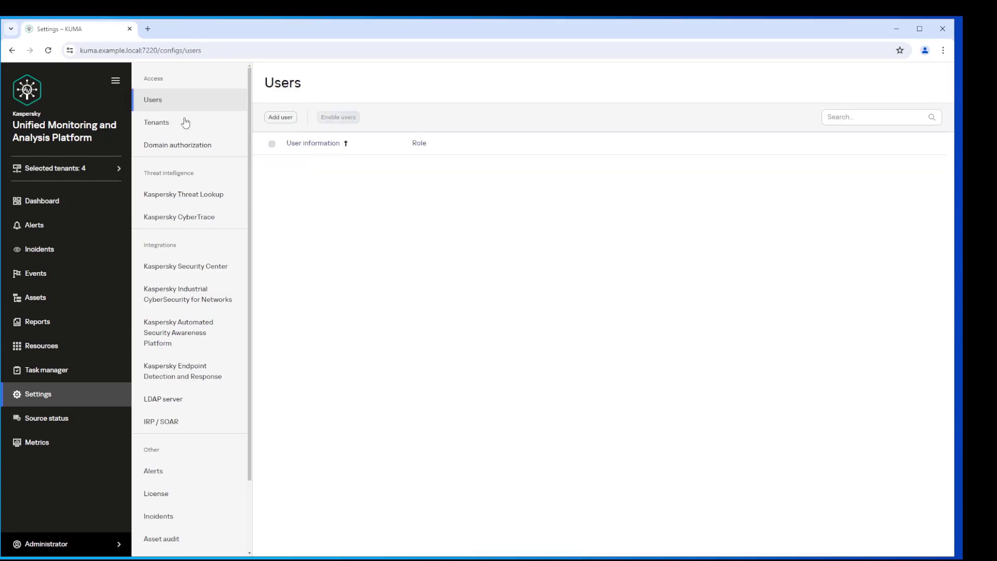
pyautogui.click(390, 217)
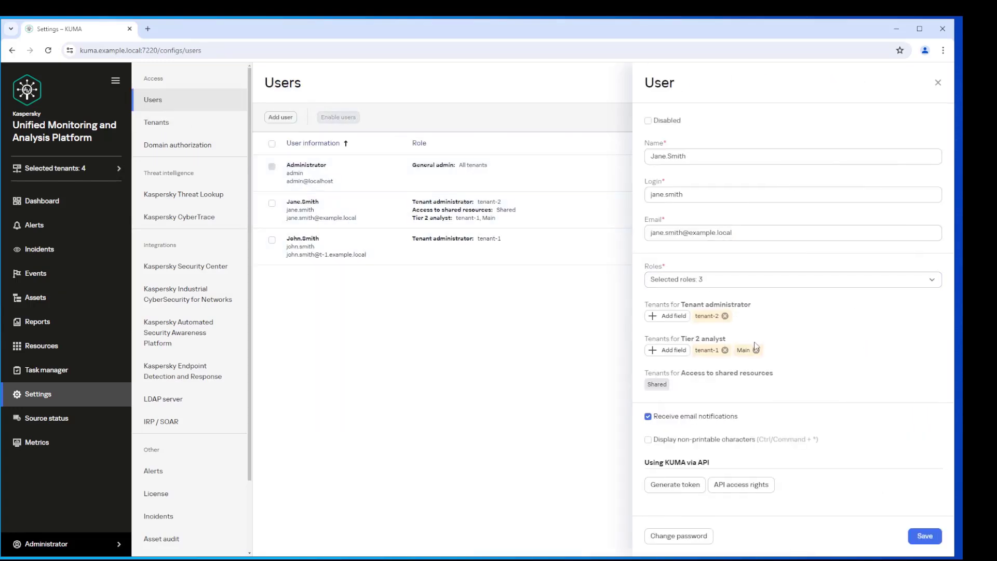
pyautogui.click(498, 402)
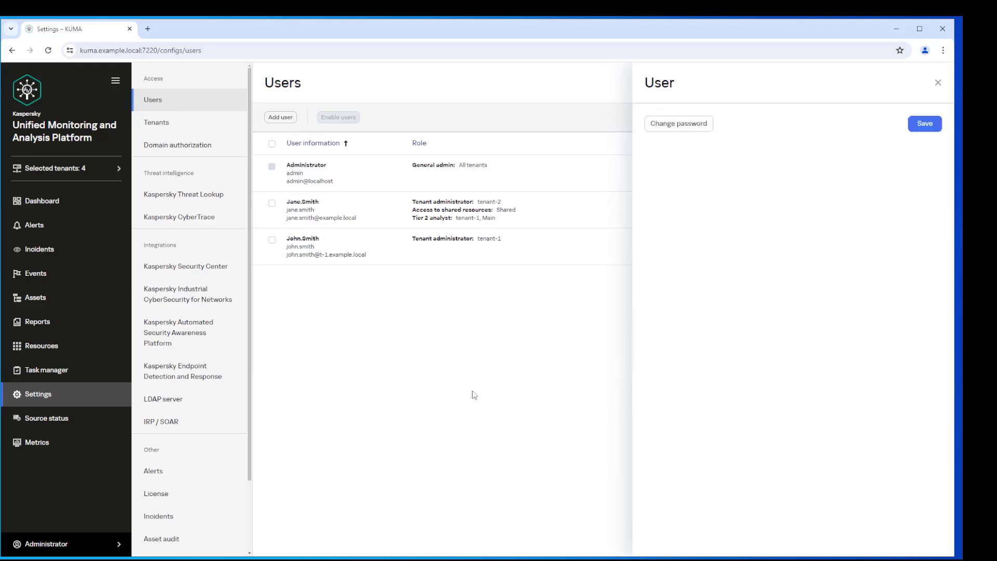
pyautogui.click(368, 178)
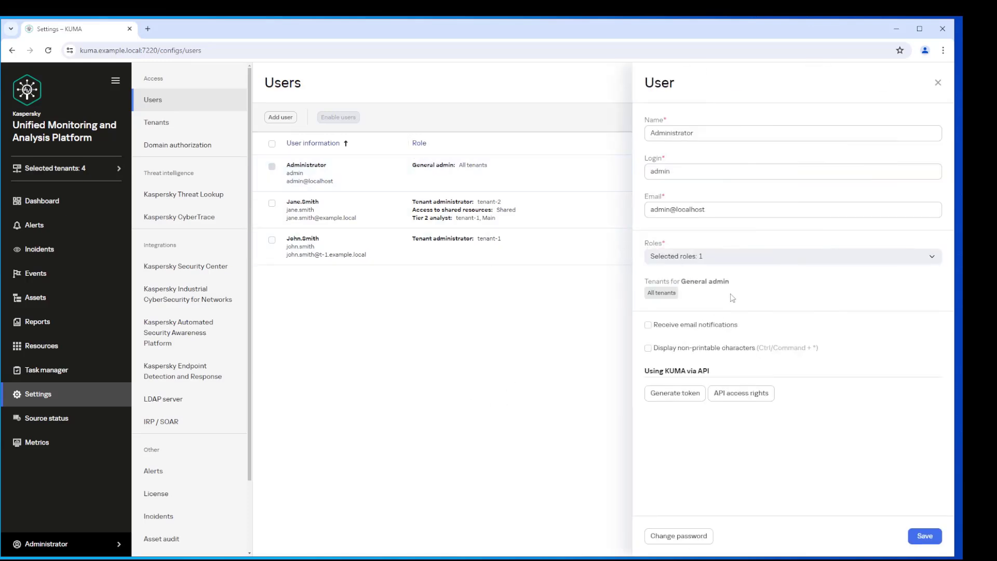
pyautogui.click(529, 316)
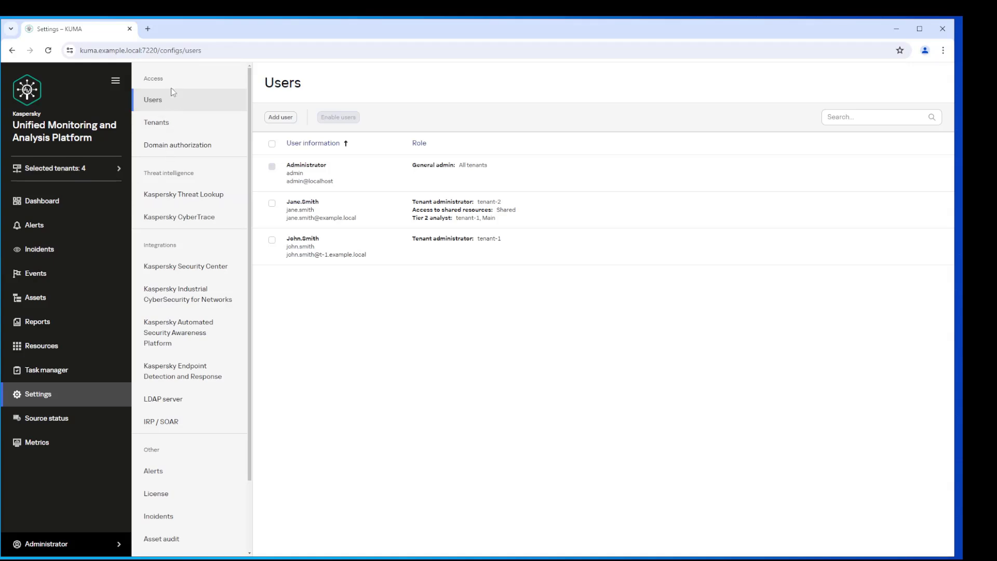
# View the settings of tenant-1 in the tenant list and close them without saving.
pyautogui.click(164, 124)
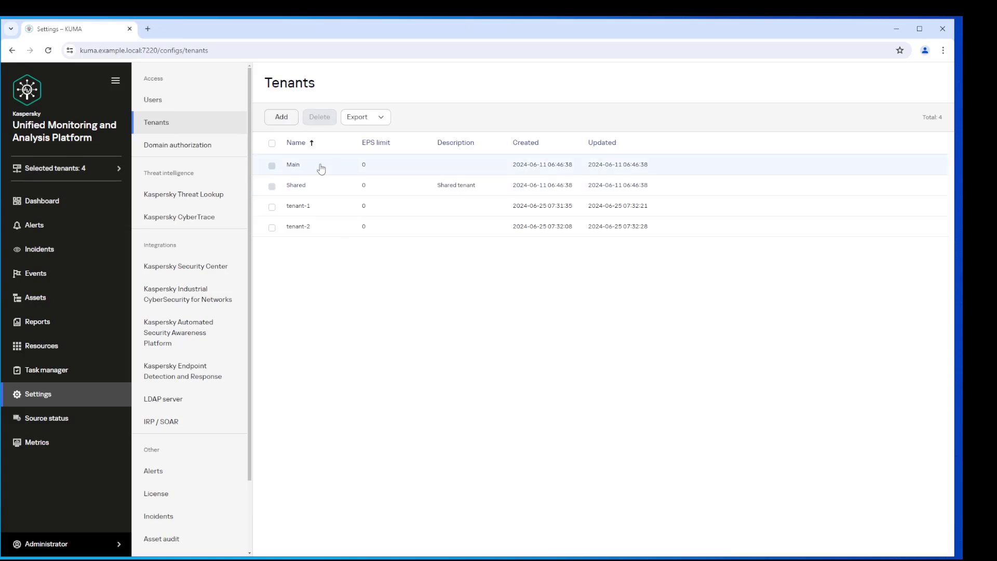
pyautogui.click(340, 216)
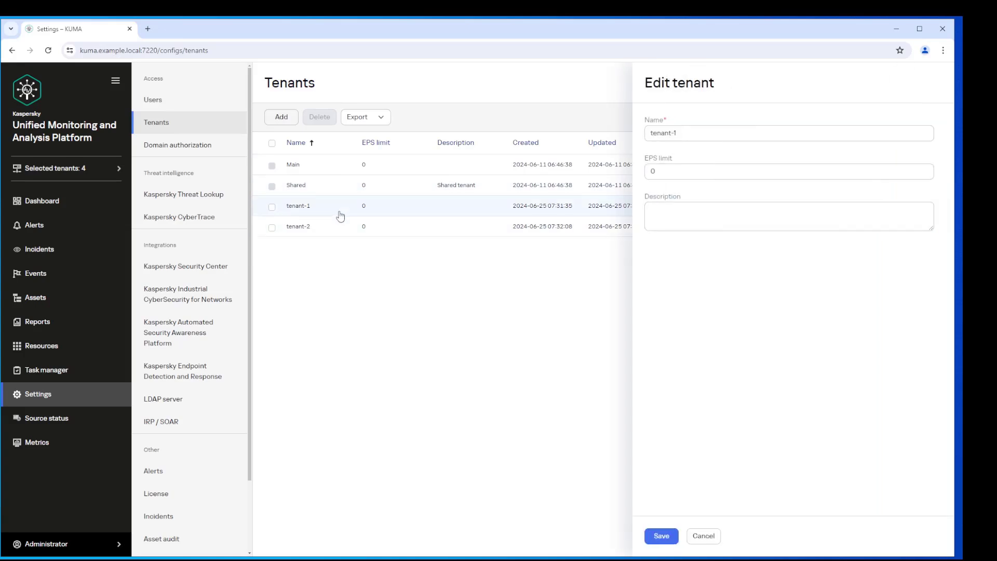
pyautogui.click(703, 536)
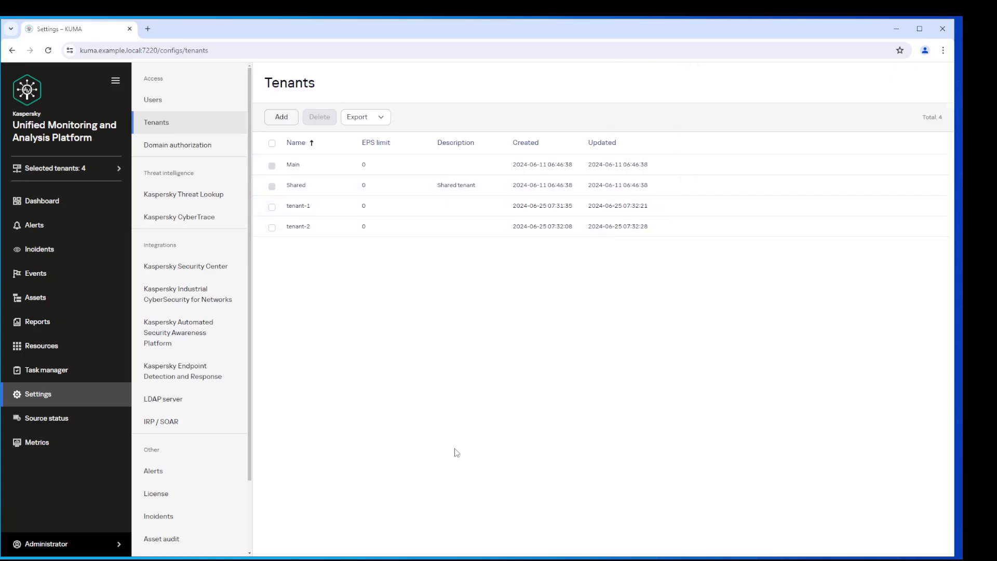
# Examine the collector and correlator assigned to tenant-1 in the list of active services.
pyautogui.click(39, 348)
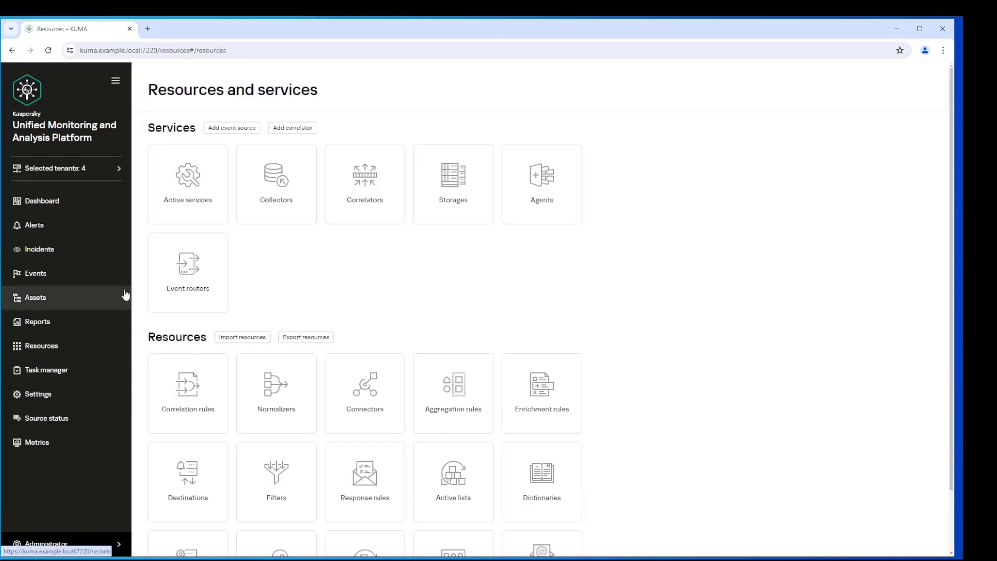
pyautogui.click(182, 206)
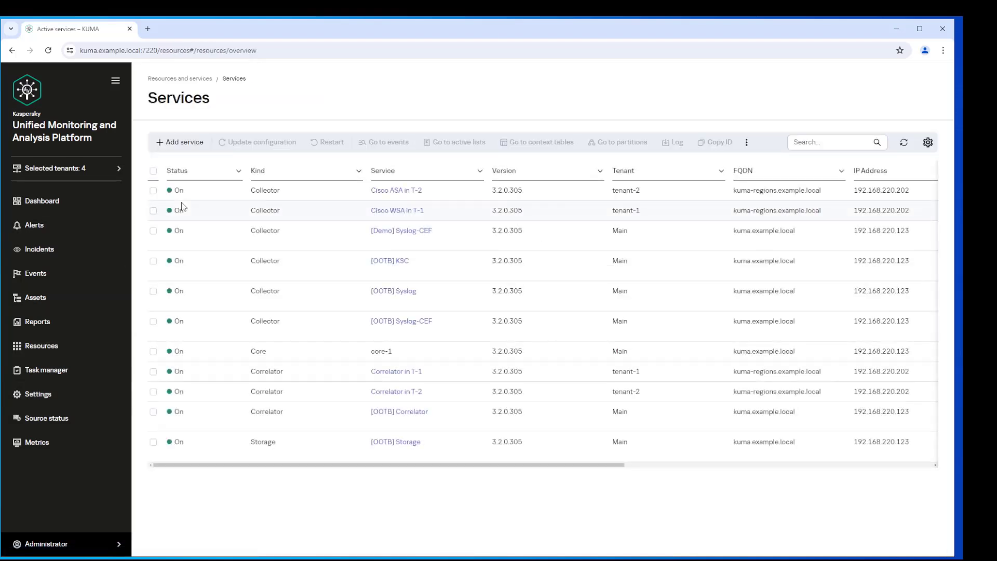
pyautogui.moveTo(649, 216); pyautogui.dragTo(605, 217)
pyautogui.moveTo(430, 216); pyautogui.dragTo(370, 216)
pyautogui.click(660, 389)
pyautogui.moveTo(661, 377); pyautogui.dragTo(597, 379)
pyautogui.moveTo(441, 378); pyautogui.dragTo(375, 376)
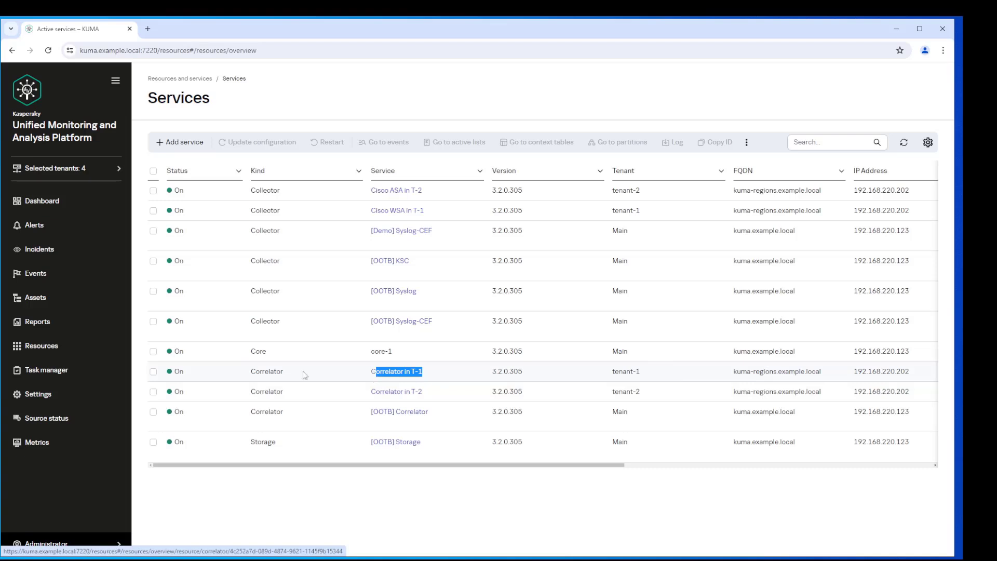
# Run the default query on the events of the last five minutes to examine which tenant each event belongs to.
pyautogui.click(58, 281)
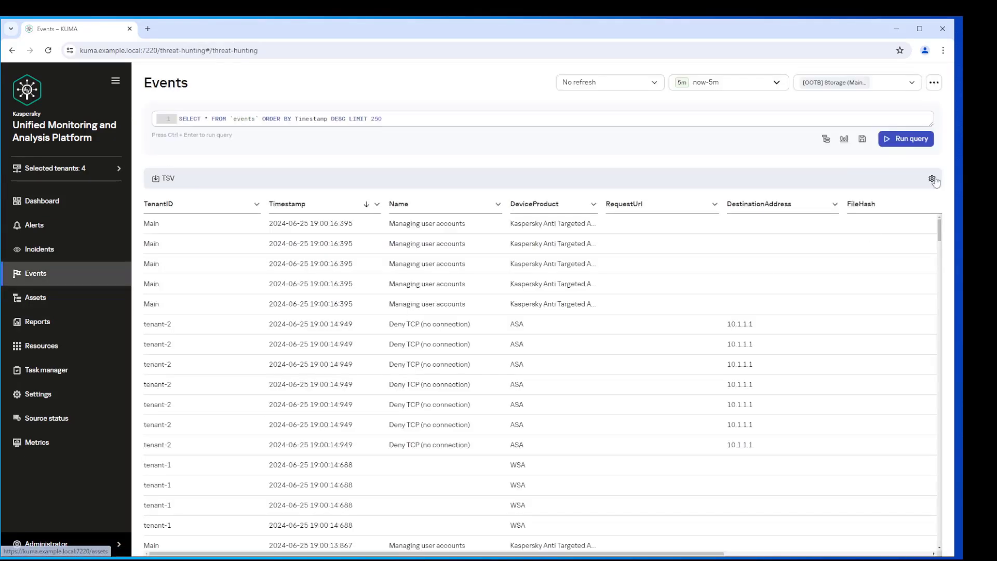
pyautogui.click(905, 139)
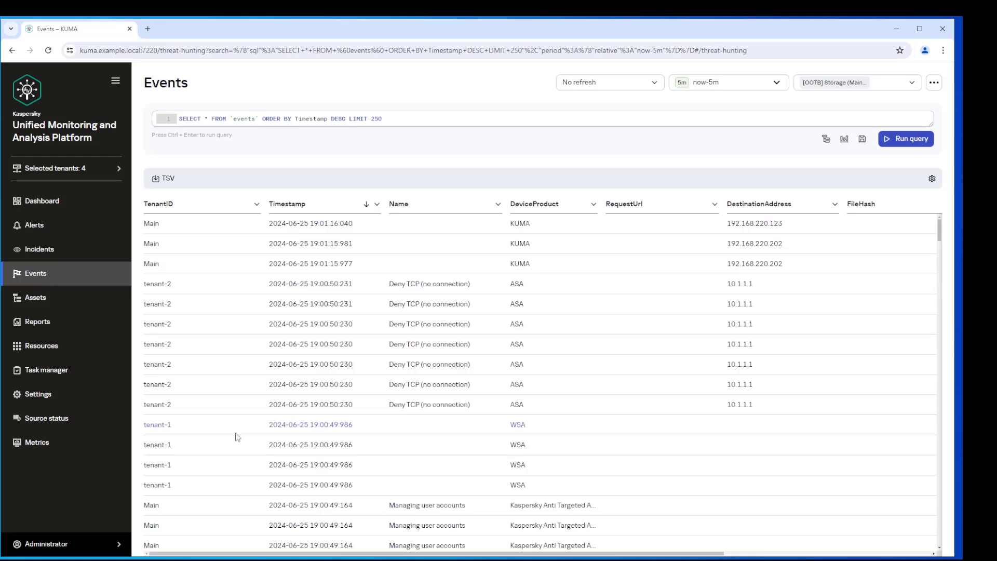
# Check the routing destinations of the Cisco WSA in T-1 collector from the active services, closing it without saving.
pyautogui.click(43, 351)
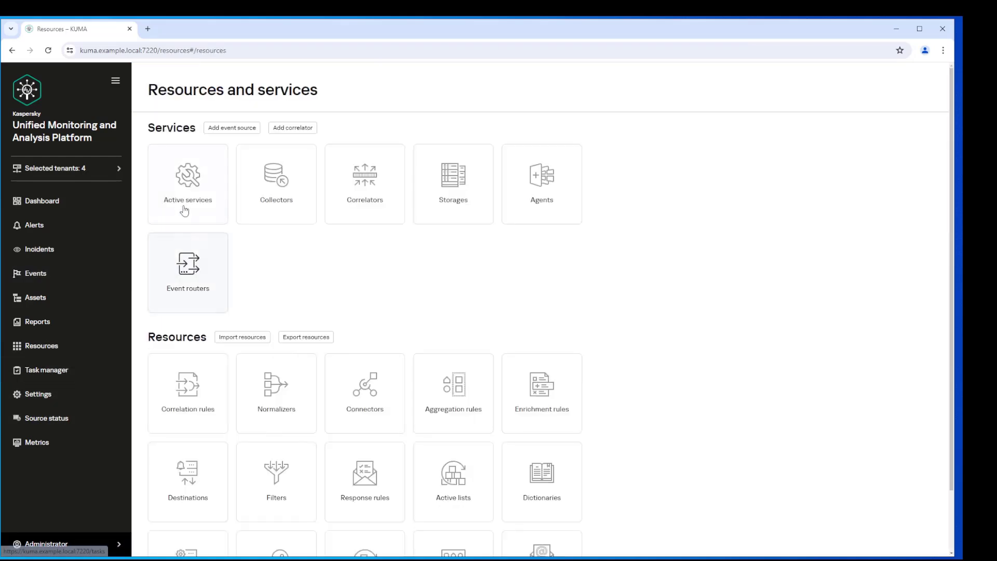
pyautogui.click(183, 206)
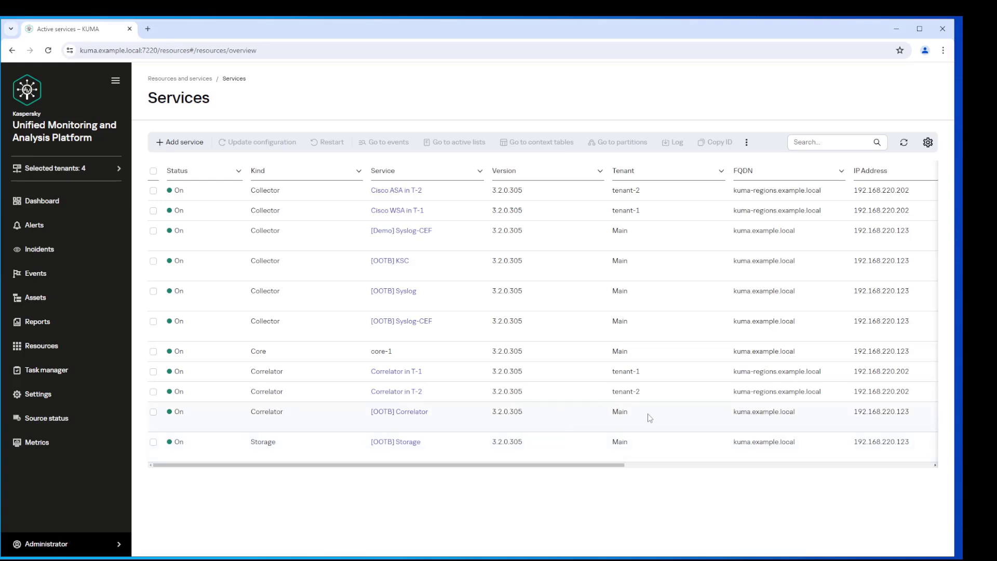
pyautogui.moveTo(648, 415); pyautogui.dragTo(358, 419)
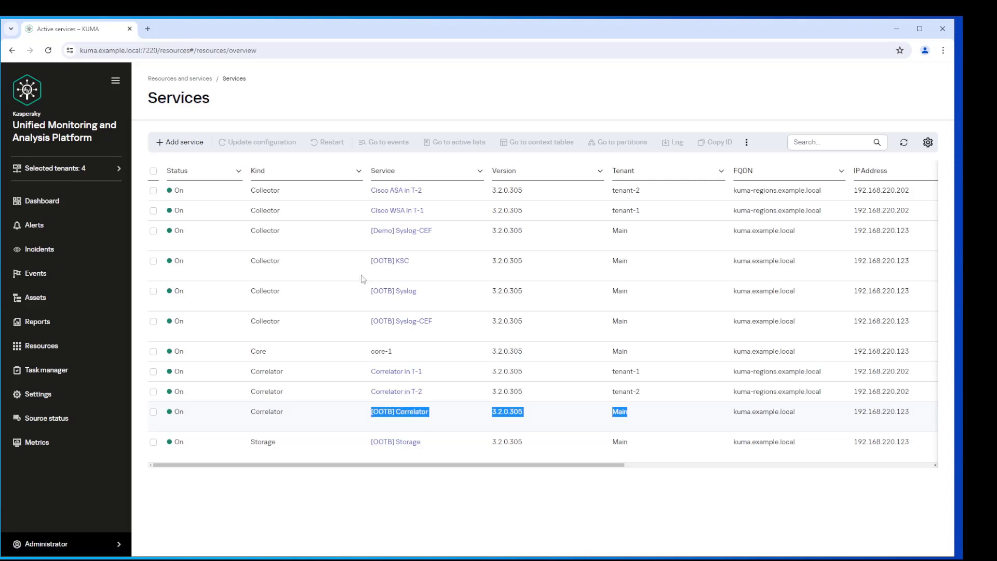
pyautogui.click(391, 209)
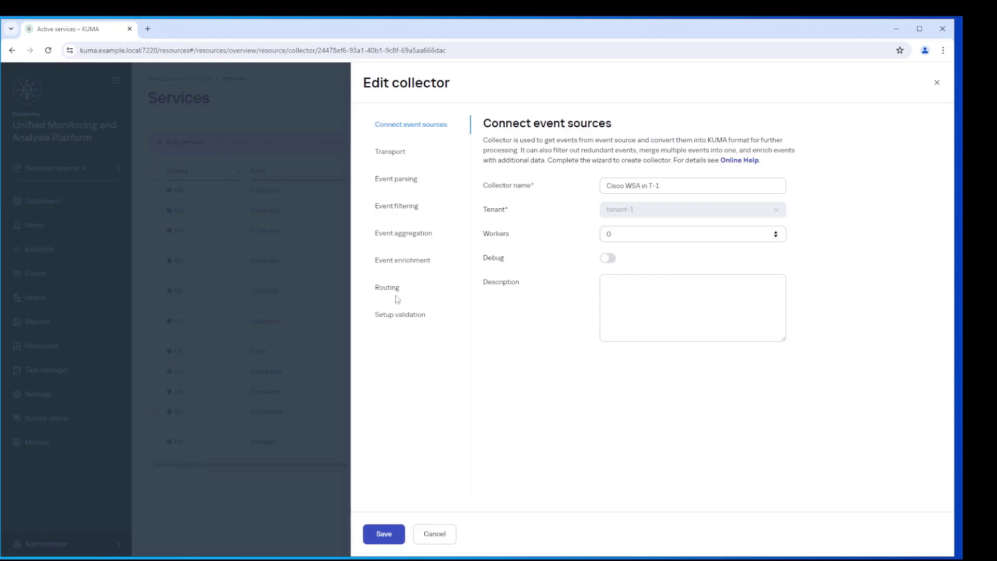
pyautogui.click(389, 289)
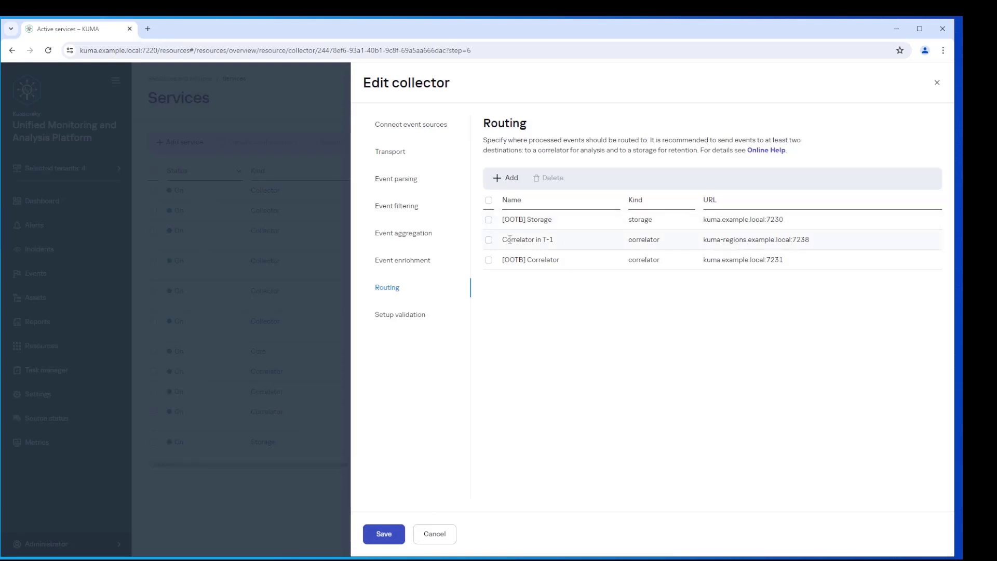
pyautogui.click(431, 535)
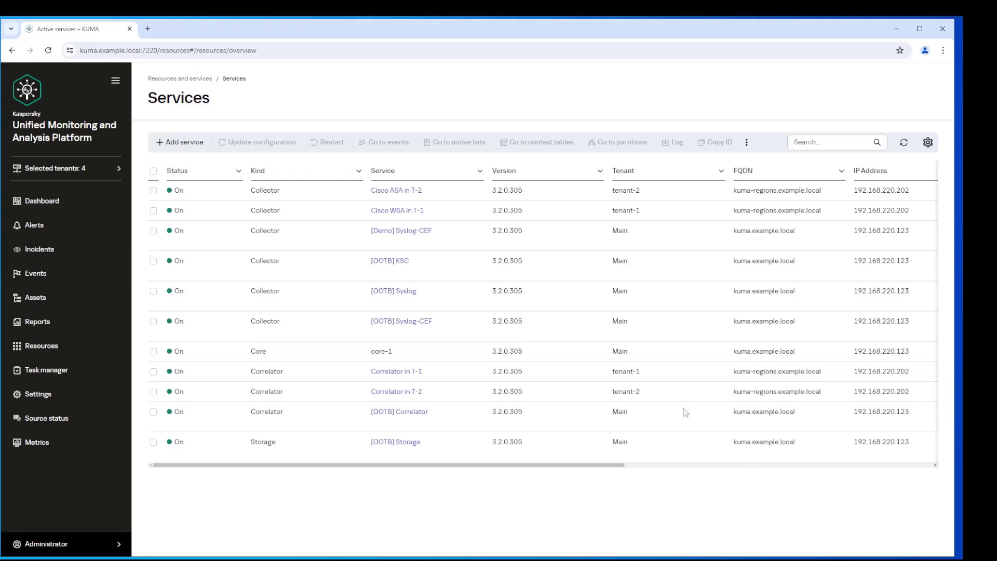
# Examine the Main tenant's [OOTB] Syslog-CEF and [OOTB] Syslog collectors and its [OOTB] Correlator.
pyautogui.moveTo(640, 323); pyautogui.dragTo(378, 323)
pyautogui.moveTo(650, 289); pyautogui.dragTo(414, 296)
pyautogui.moveTo(661, 414); pyautogui.dragTo(370, 419)
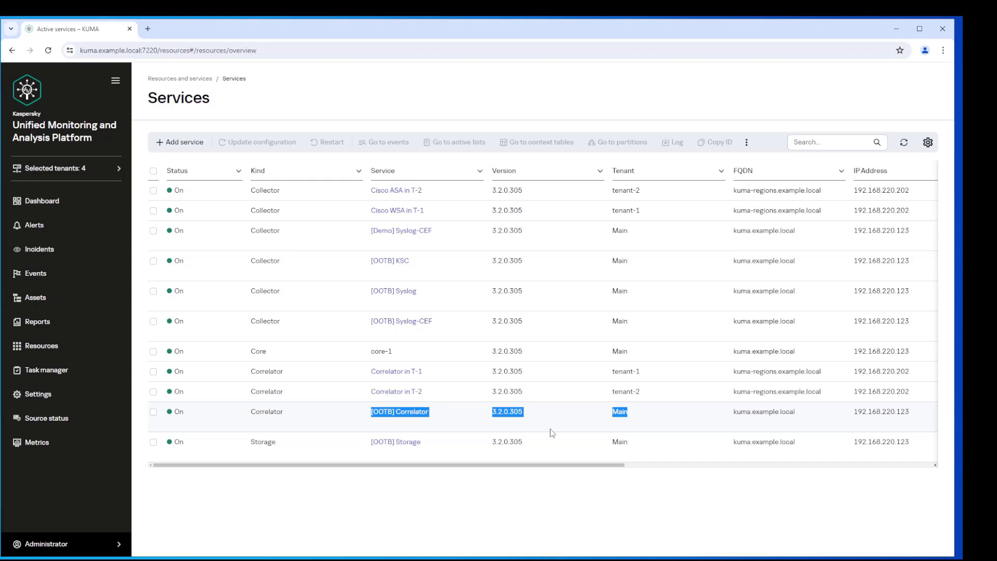
pyautogui.click(607, 496)
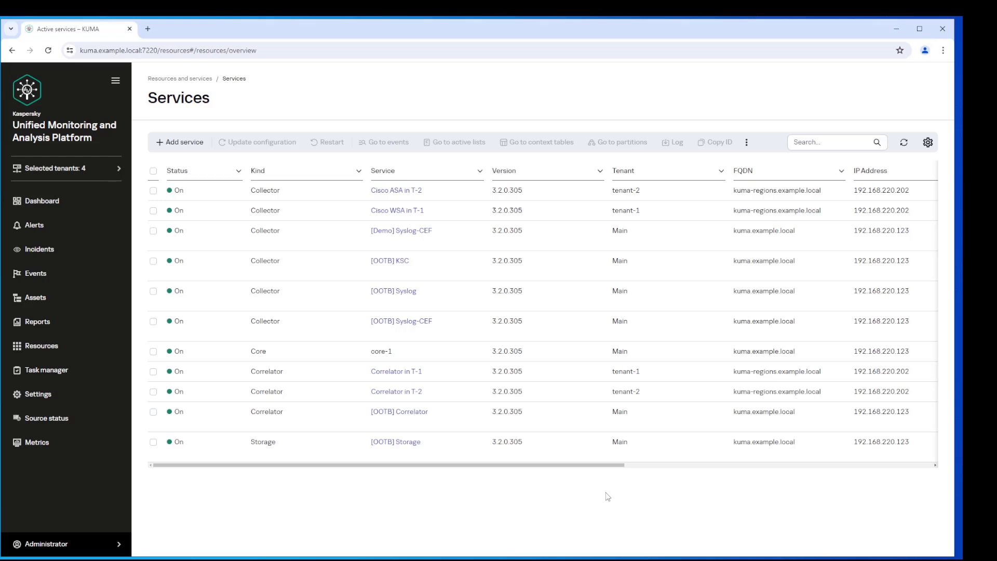
# View the settings of the Shared tenant and close them without saving.
pyautogui.click(16, 399)
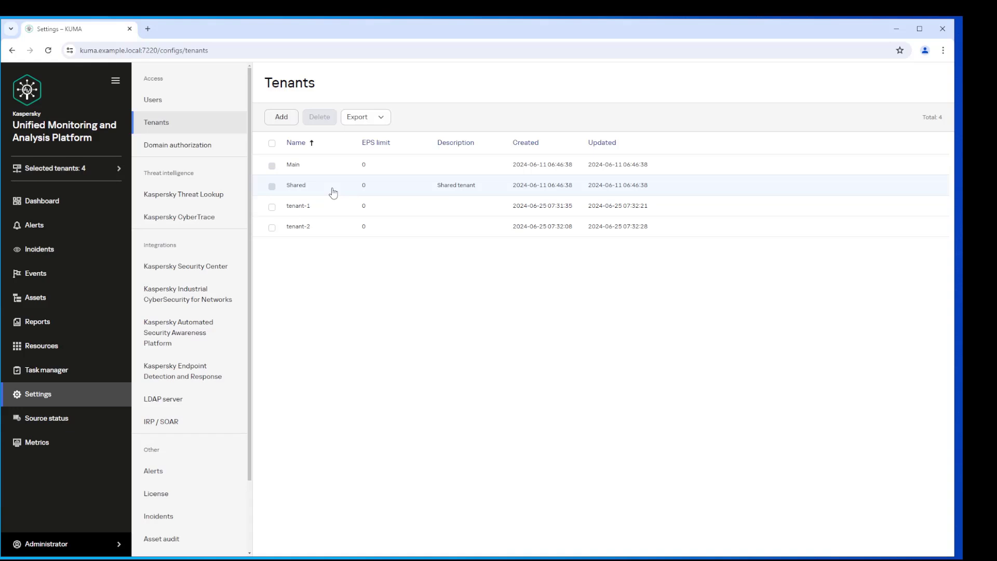
pyautogui.click(333, 193)
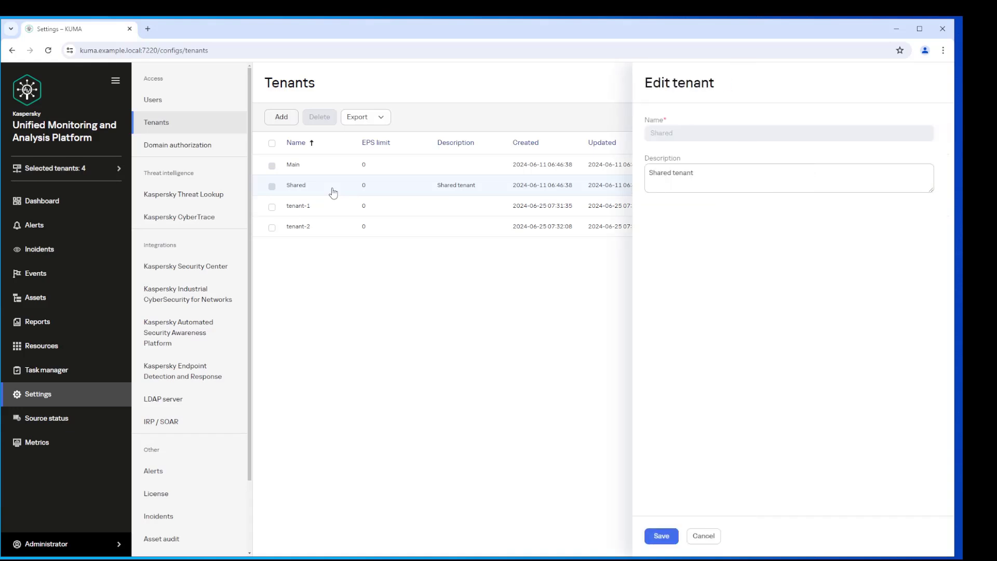
pyautogui.click(702, 536)
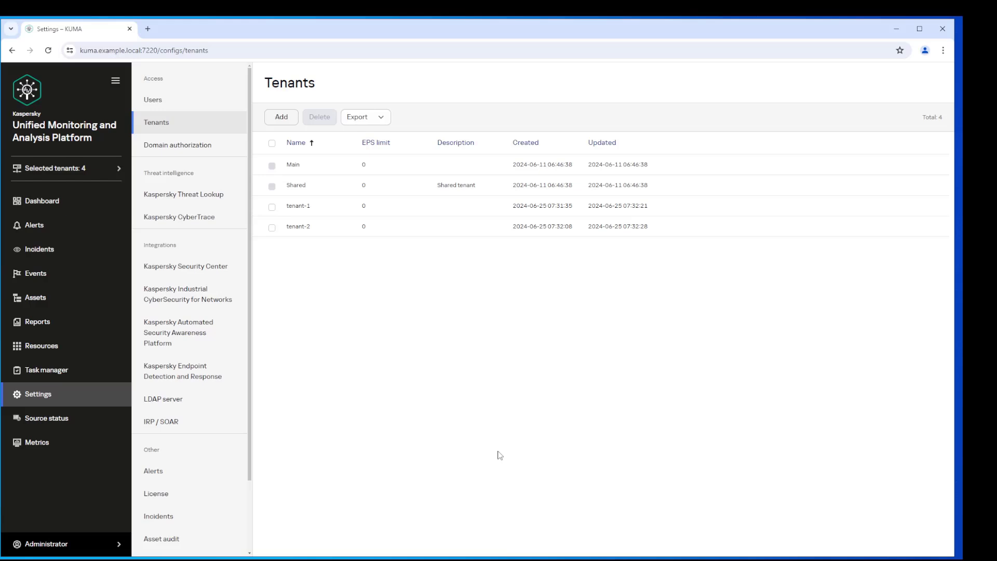
# Review the tenant assignments in the list of active services once more.
pyautogui.click(66, 346)
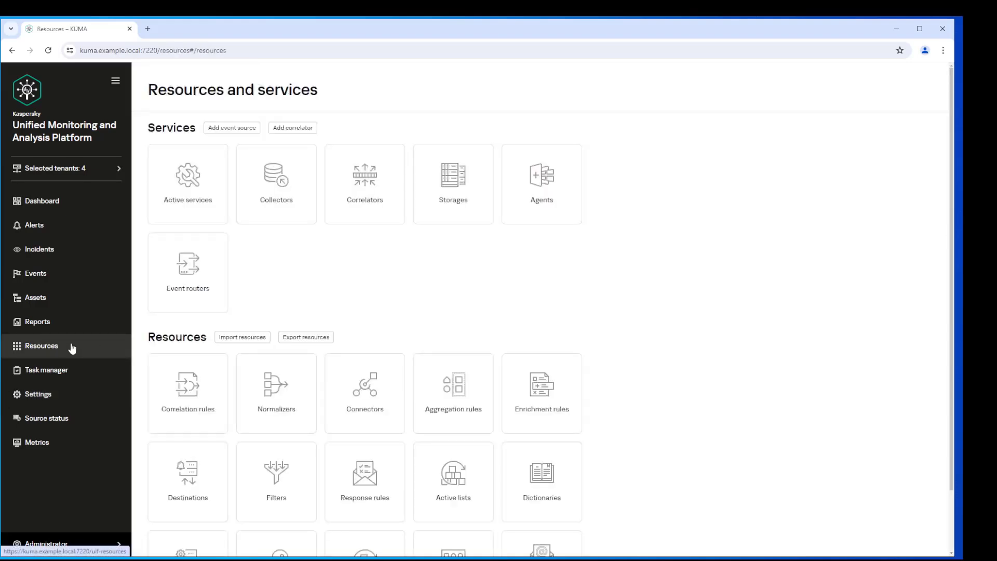
pyautogui.click(222, 203)
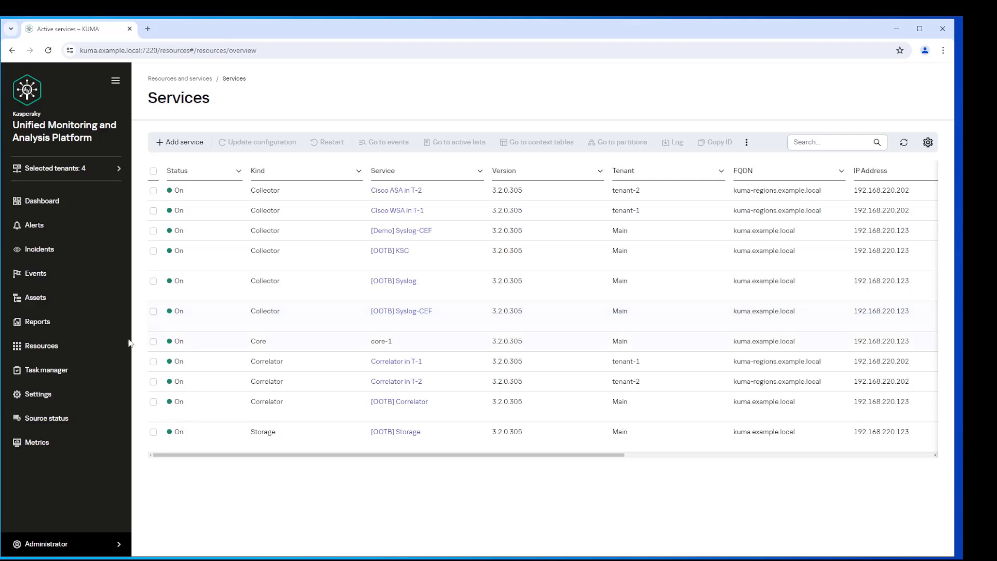
# Open the OOTB folder within the Shared tenant's KUMA Packages for correlation rules.
pyautogui.click(61, 347)
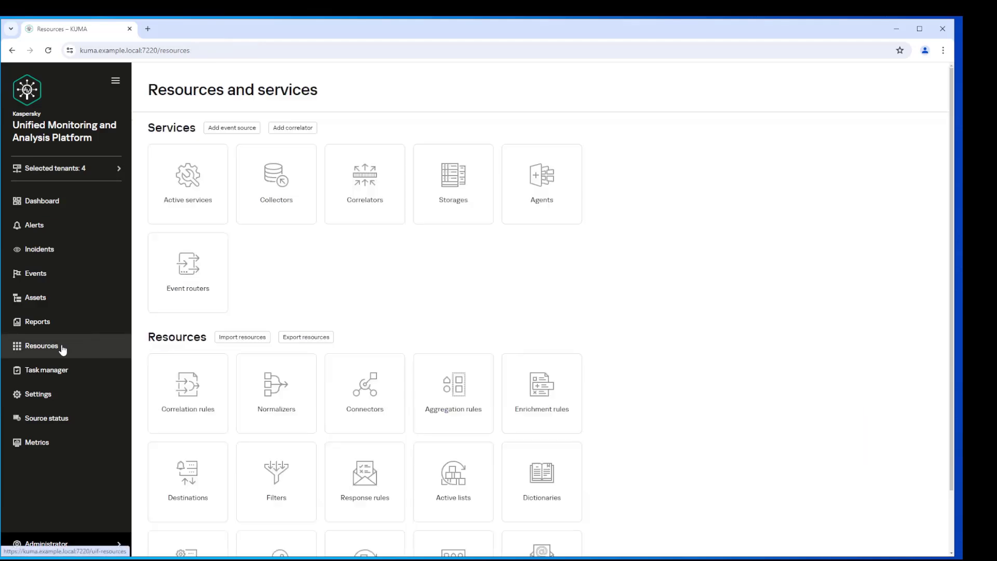
pyautogui.click(182, 387)
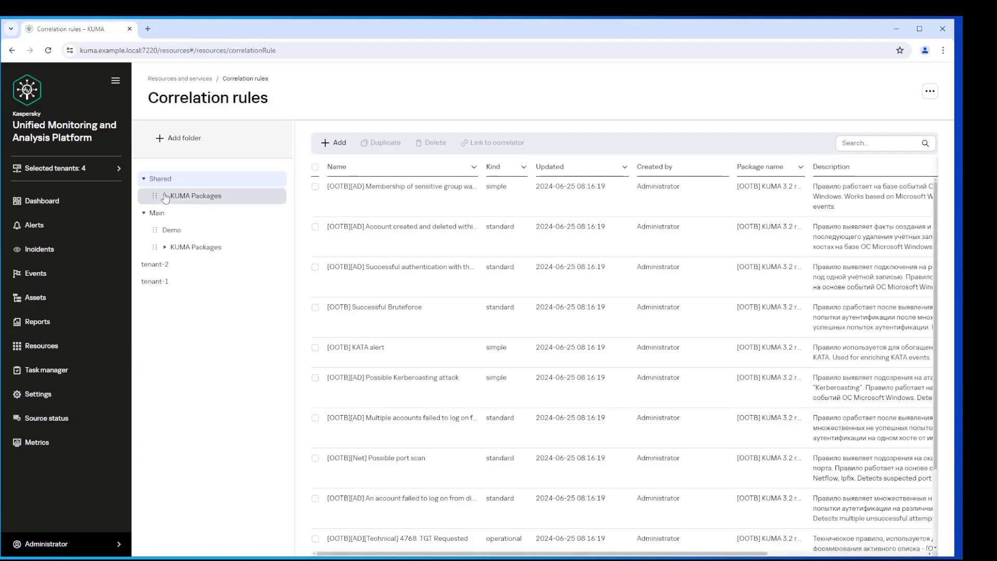
pyautogui.click(165, 196)
pyautogui.click(181, 212)
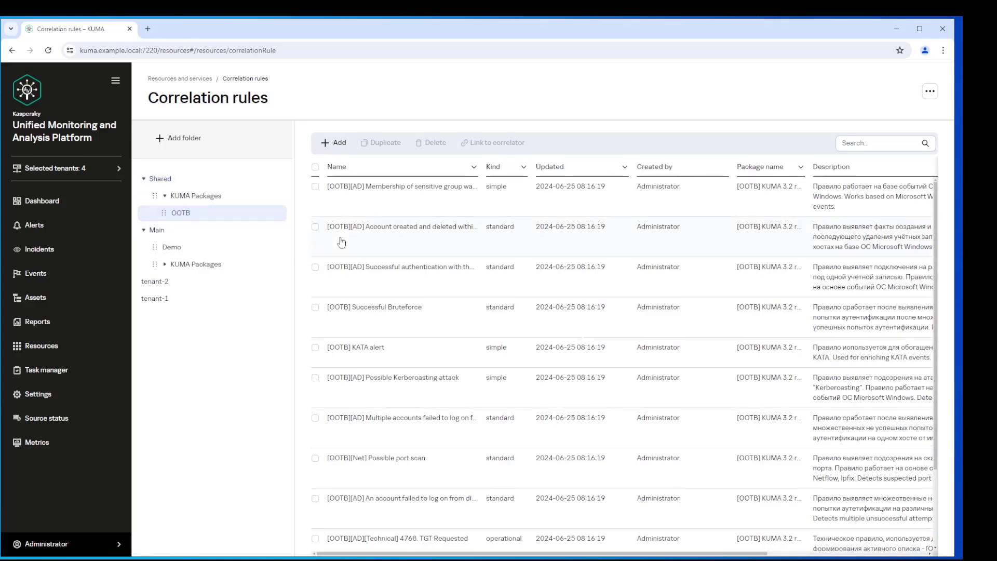
# Link the account creation and deletion, successful authentication and Successful Bruteforce rules to Main's KUMA Packages correlators, Correlator in T-2 and Correlator in T-1.
pyautogui.click(315, 229)
pyautogui.click(316, 266)
pyautogui.click(314, 316)
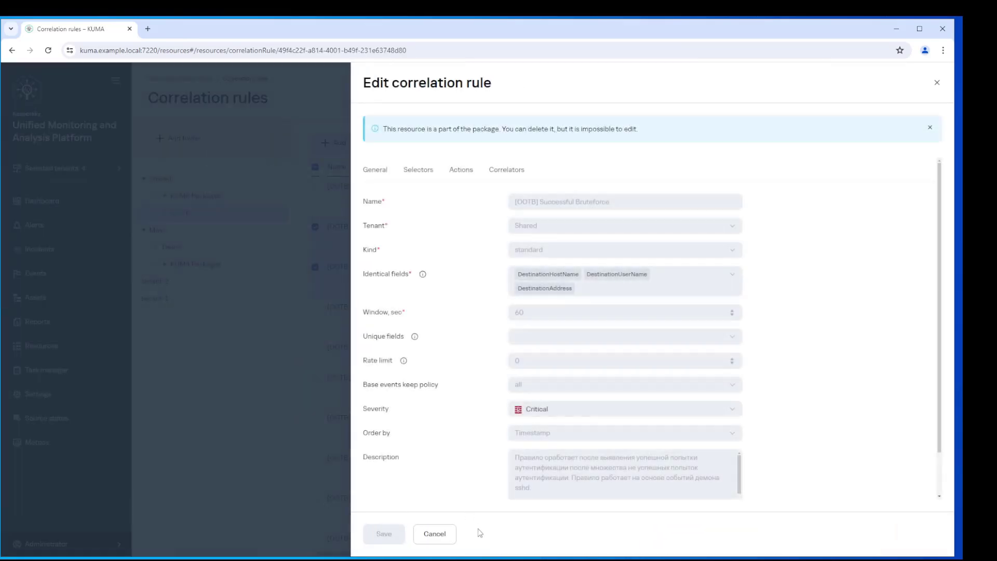
pyautogui.click(435, 533)
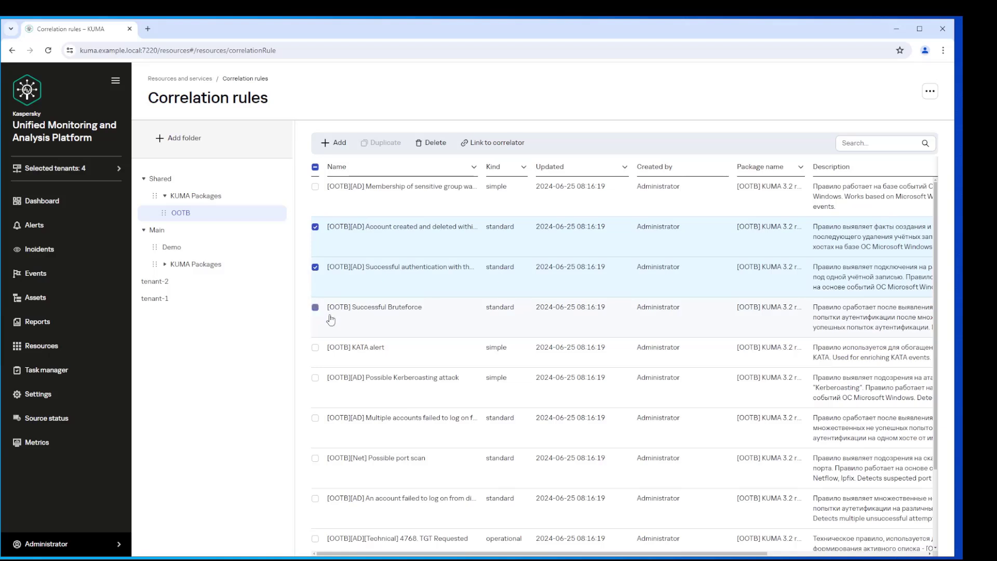
pyautogui.click(496, 143)
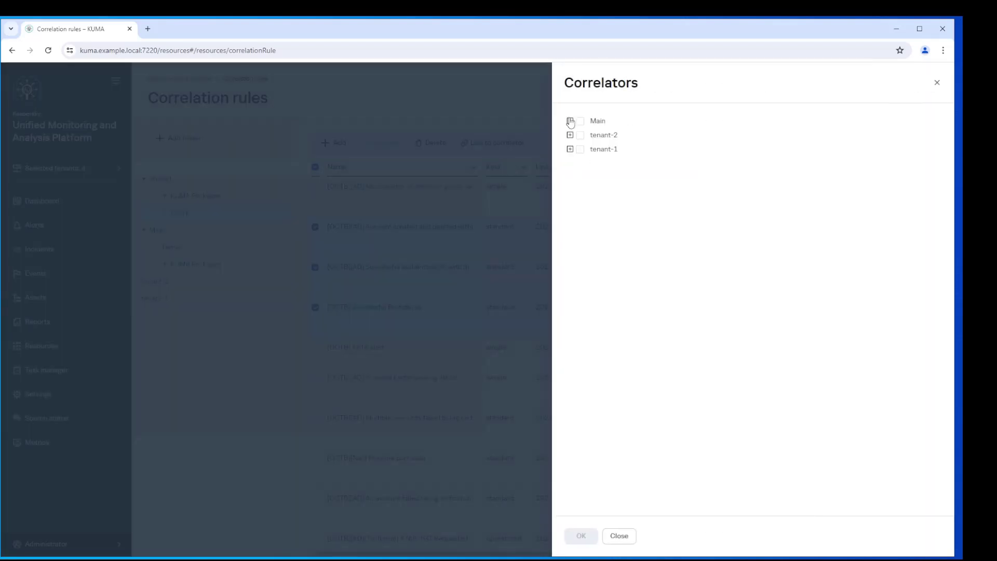
pyautogui.click(570, 121)
pyautogui.click(592, 135)
pyautogui.click(570, 149)
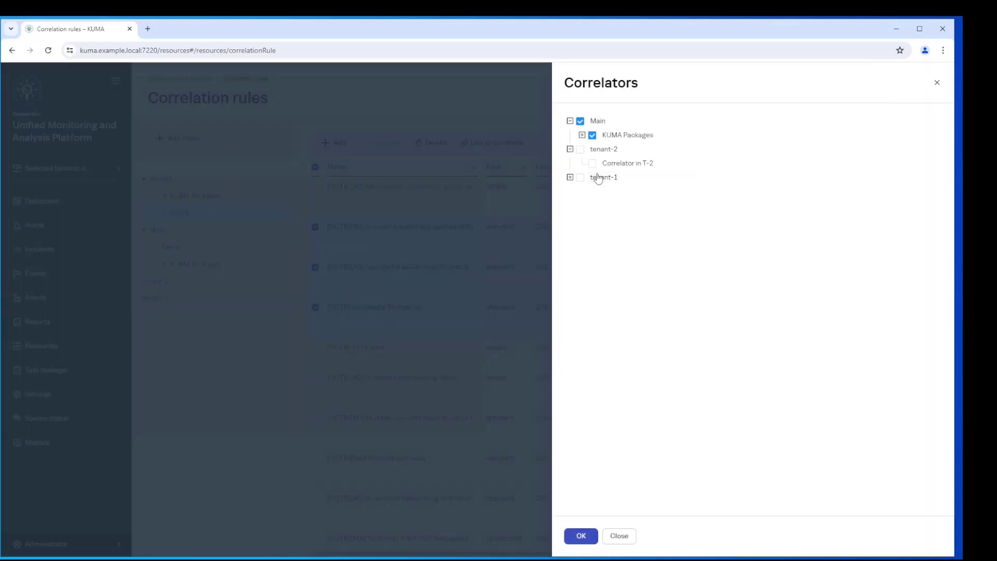
pyautogui.click(593, 164)
pyautogui.click(569, 177)
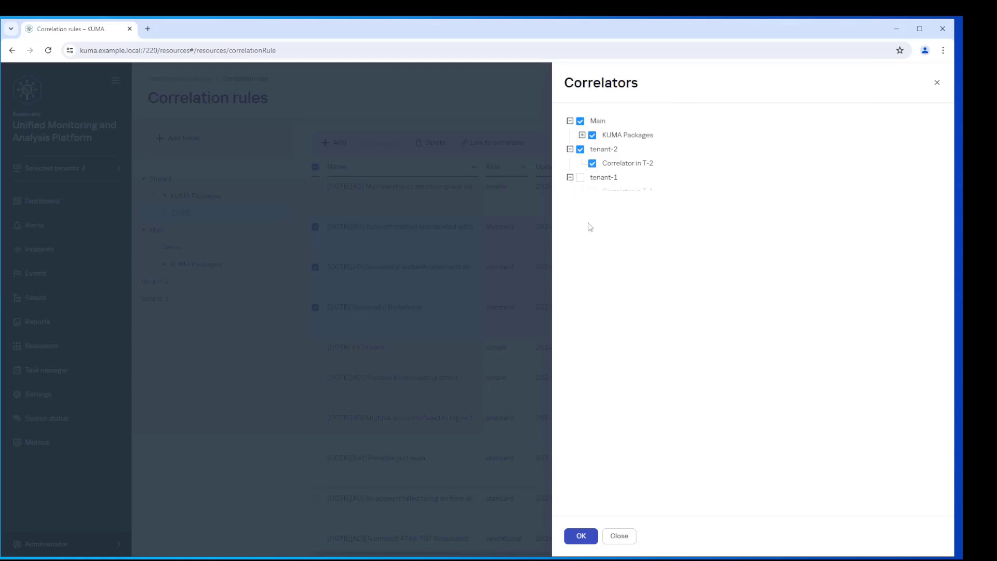
pyautogui.click(592, 191)
pyautogui.click(581, 535)
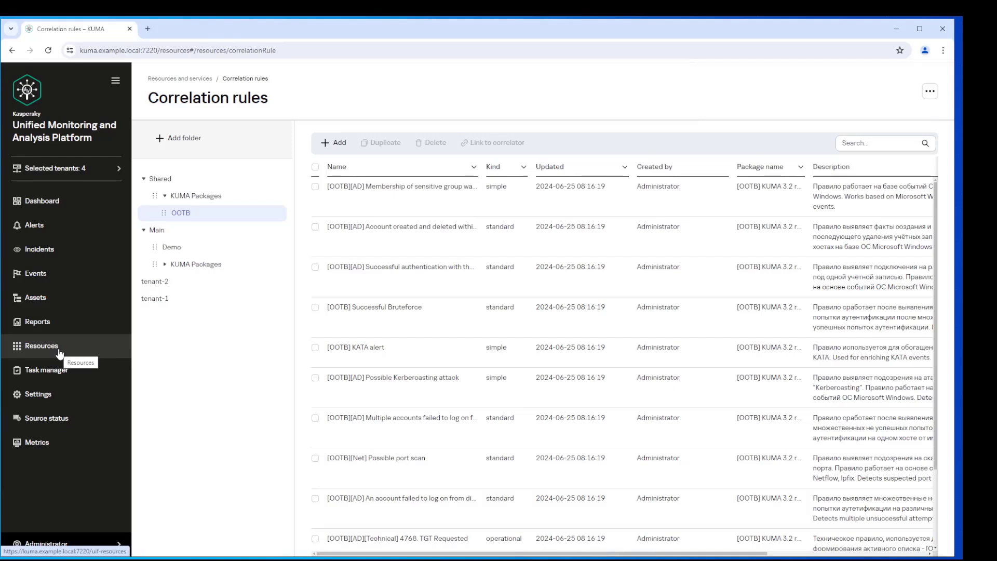
# View the correlators linked to the rule for accounts created and deleted within a short period, then close it without saving.
pyautogui.click(405, 232)
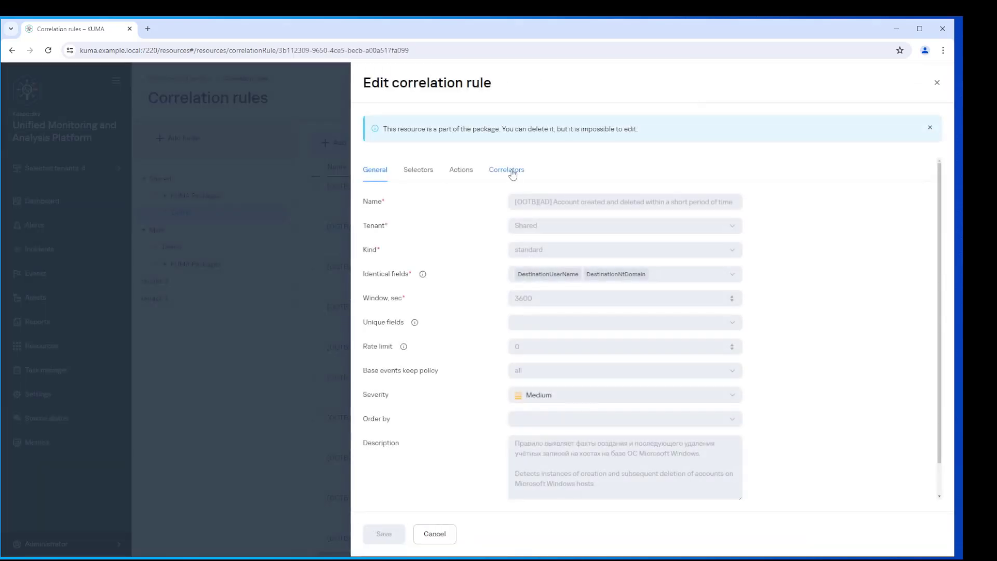
pyautogui.click(513, 173)
pyautogui.click(434, 538)
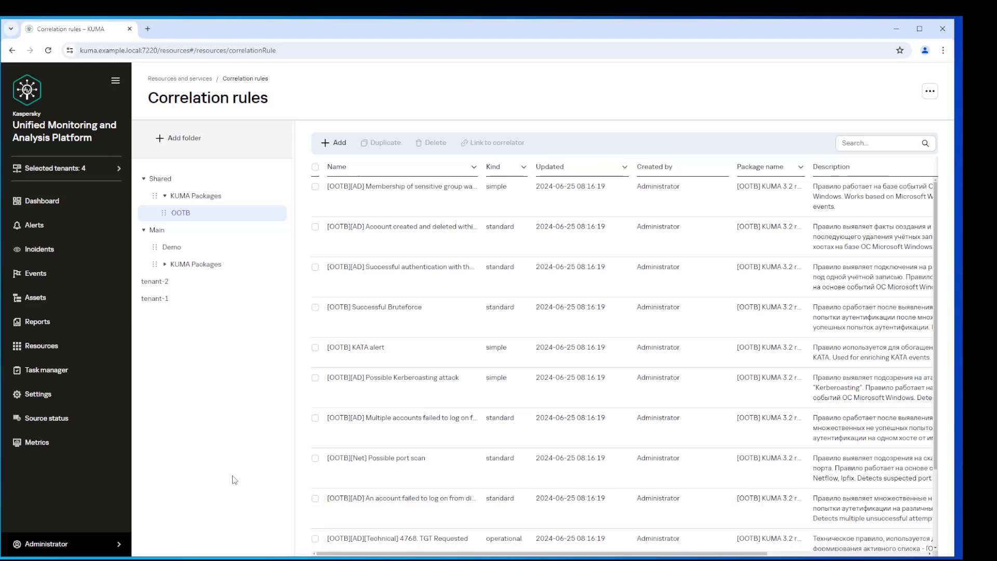
# Review the roles and tenant assignments of the tenant-2 administrator and the tenant-1 administrator in the user settings.
pyautogui.click(51, 397)
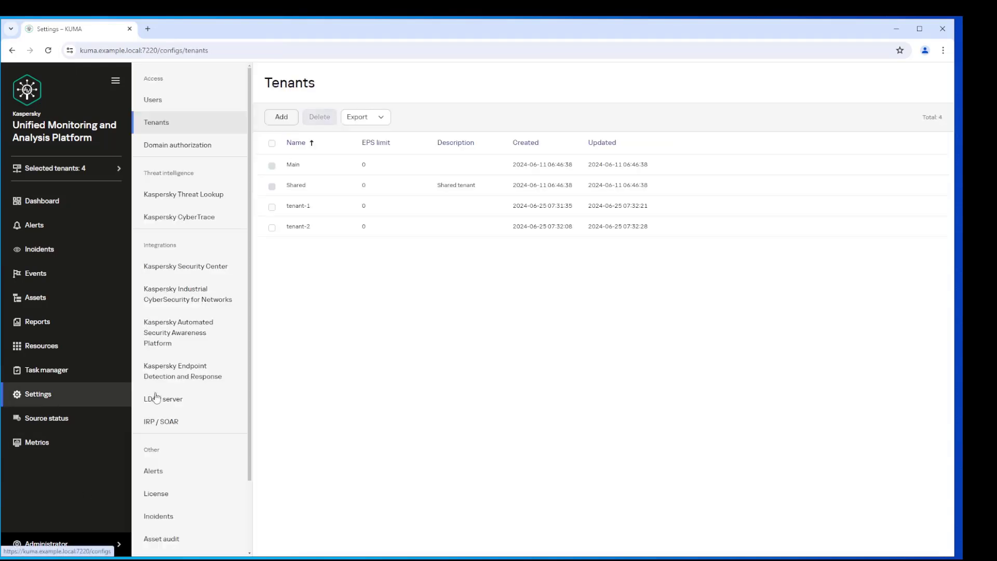
pyautogui.click(162, 102)
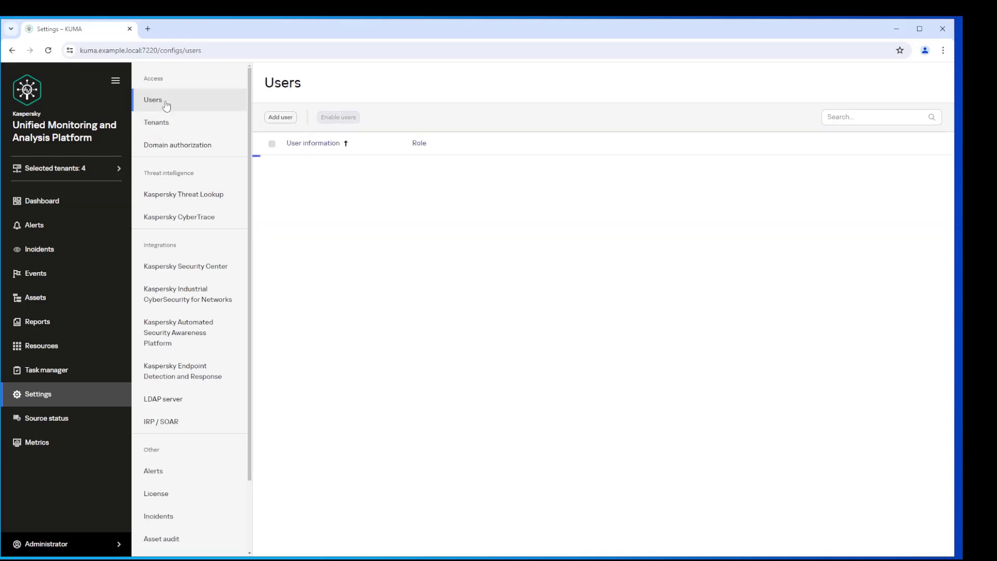
pyautogui.click(435, 219)
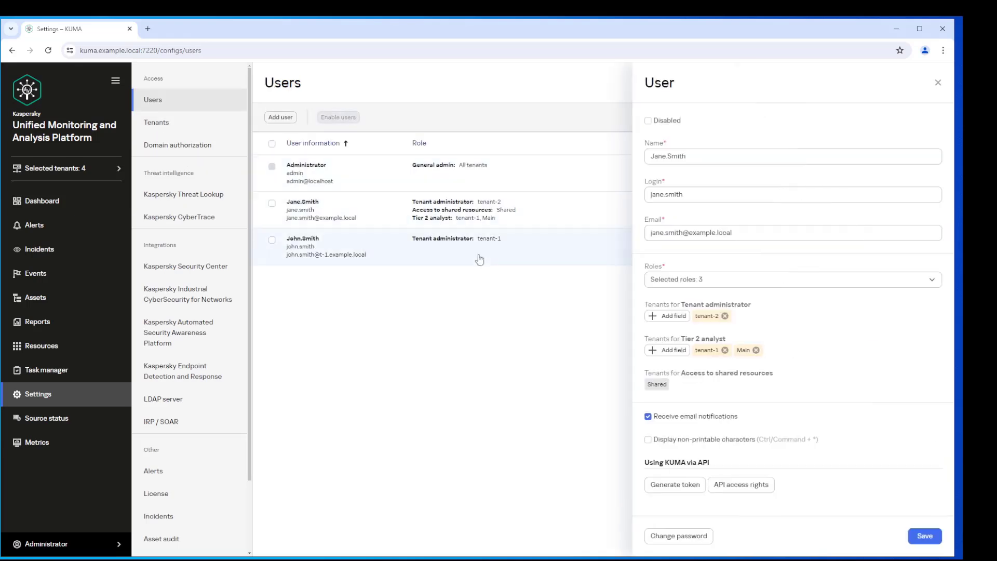
pyautogui.click(759, 280)
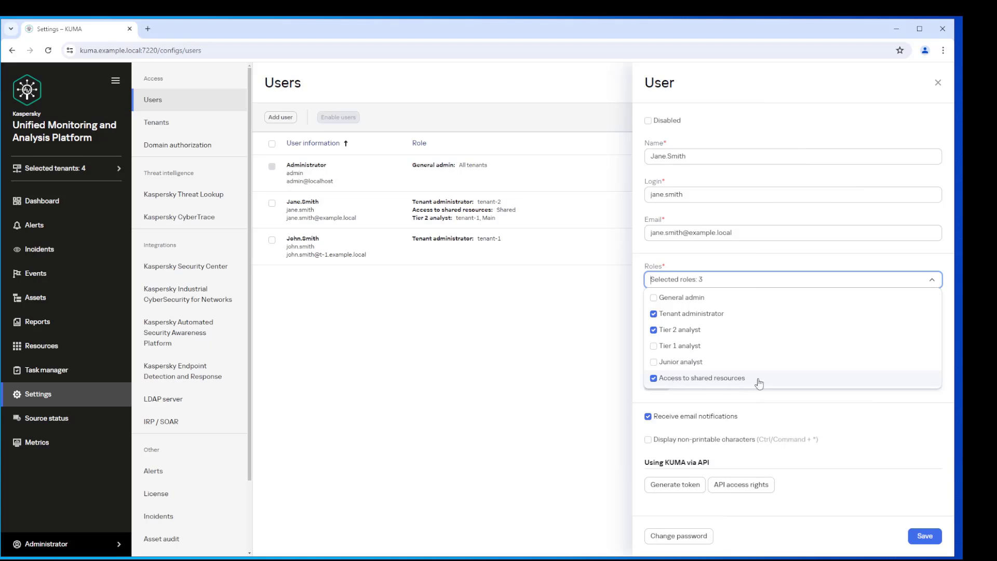
pyautogui.click(456, 388)
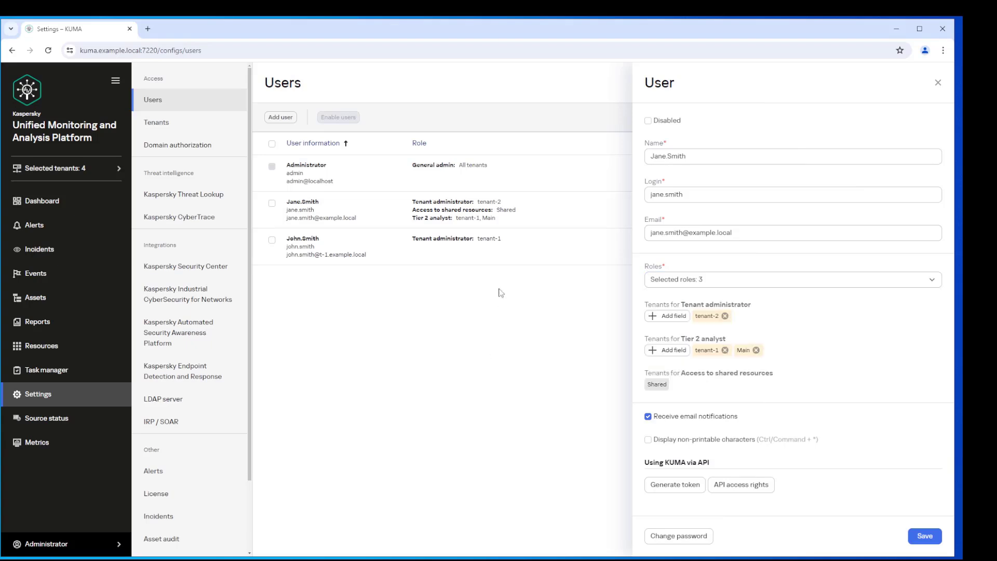
pyautogui.click(505, 251)
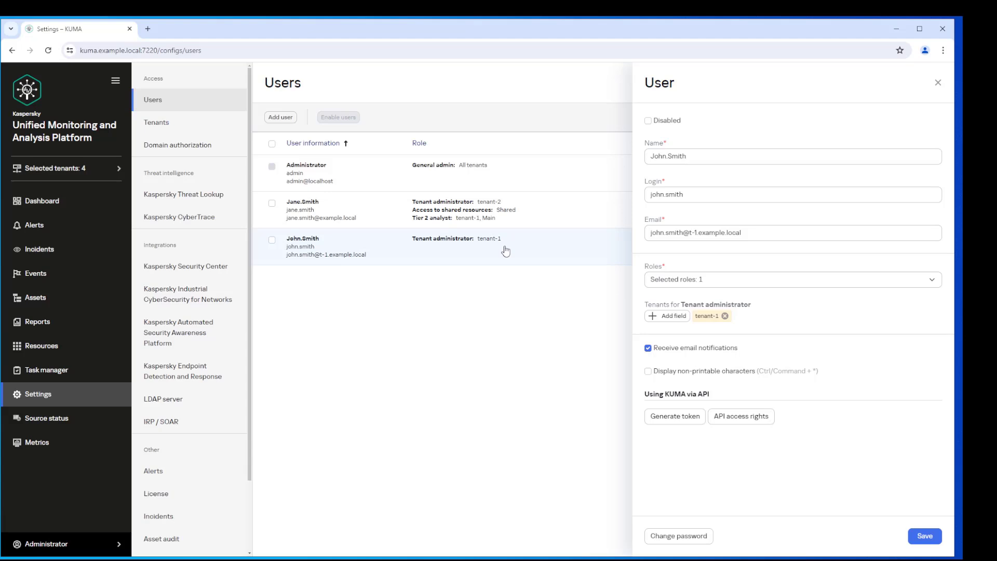
pyautogui.click(422, 309)
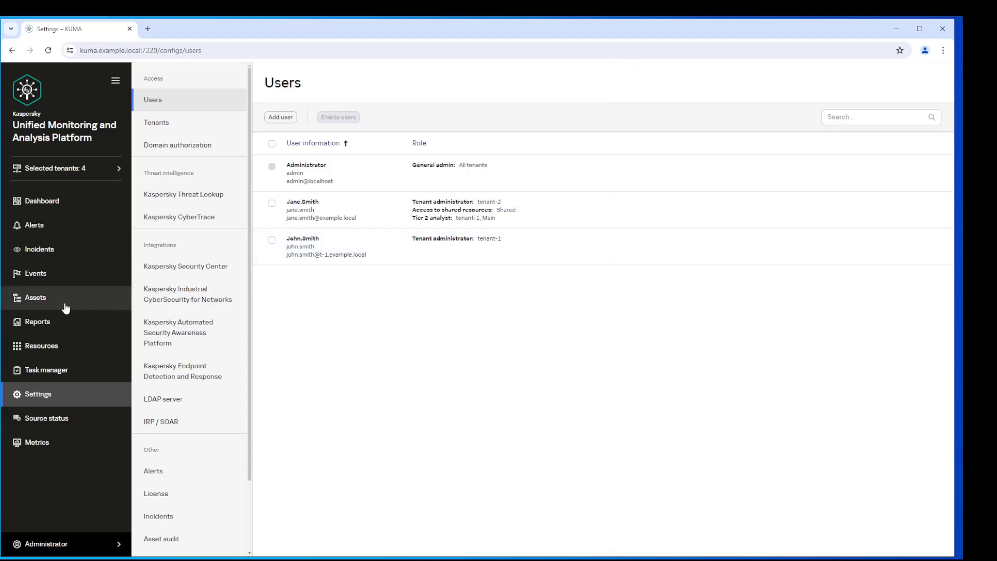
# Exclude tenant-2 from the selected tenants for the list of active services.
pyautogui.click(34, 347)
pyautogui.click(192, 202)
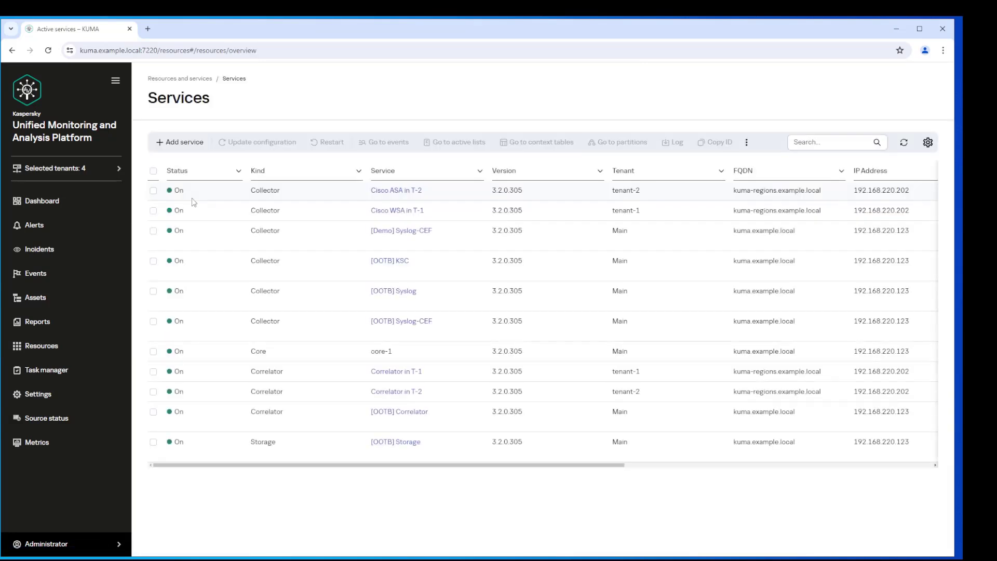
pyautogui.click(86, 171)
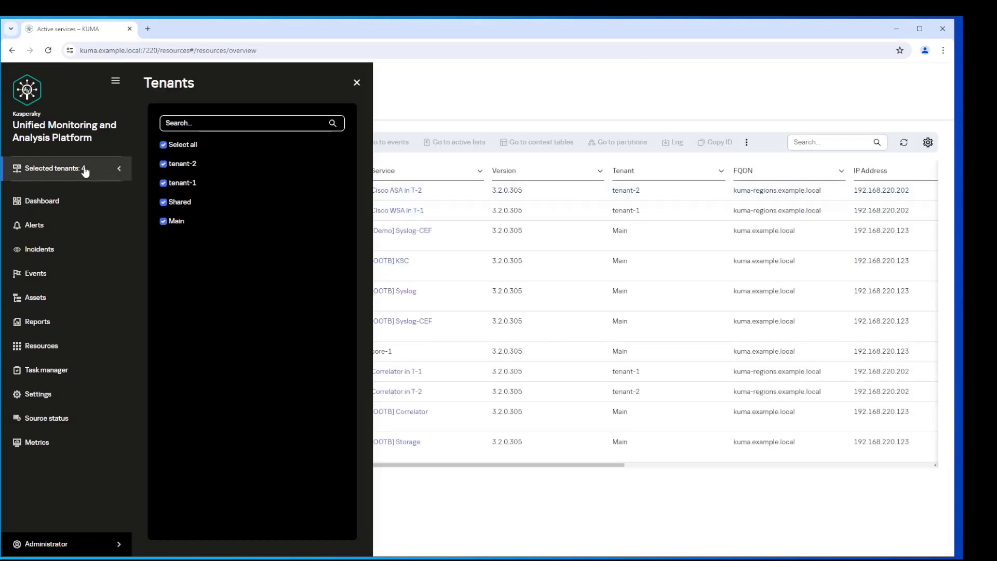
pyautogui.click(164, 165)
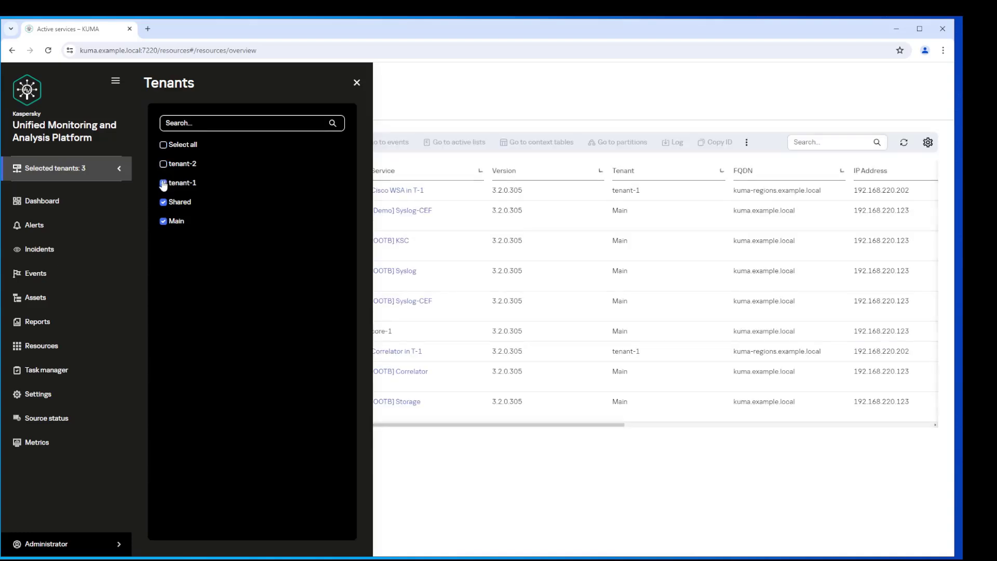
pyautogui.click(414, 507)
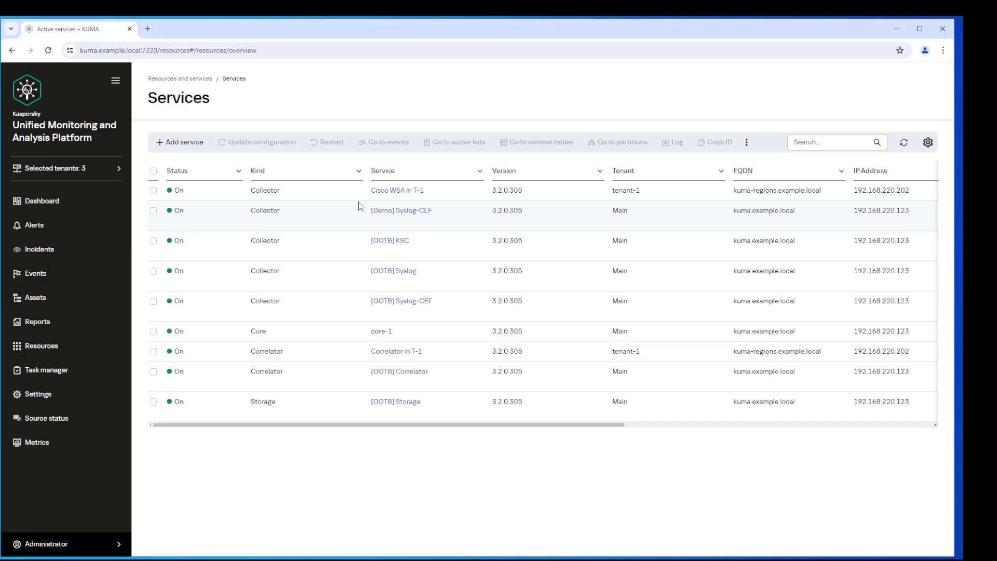
# Run the events query for the last five minutes, check the selected tenants and run the query again.
pyautogui.click(47, 281)
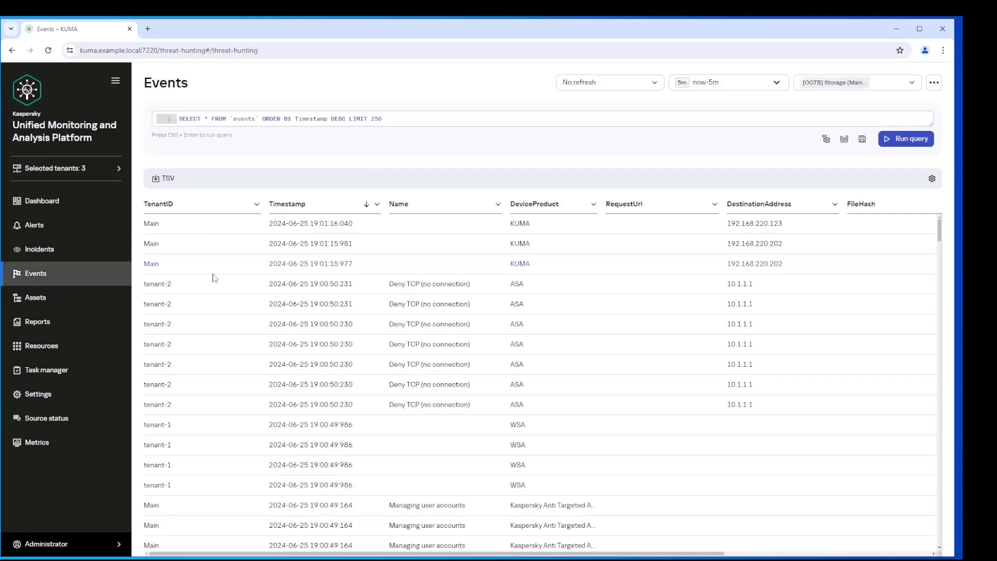
pyautogui.click(906, 139)
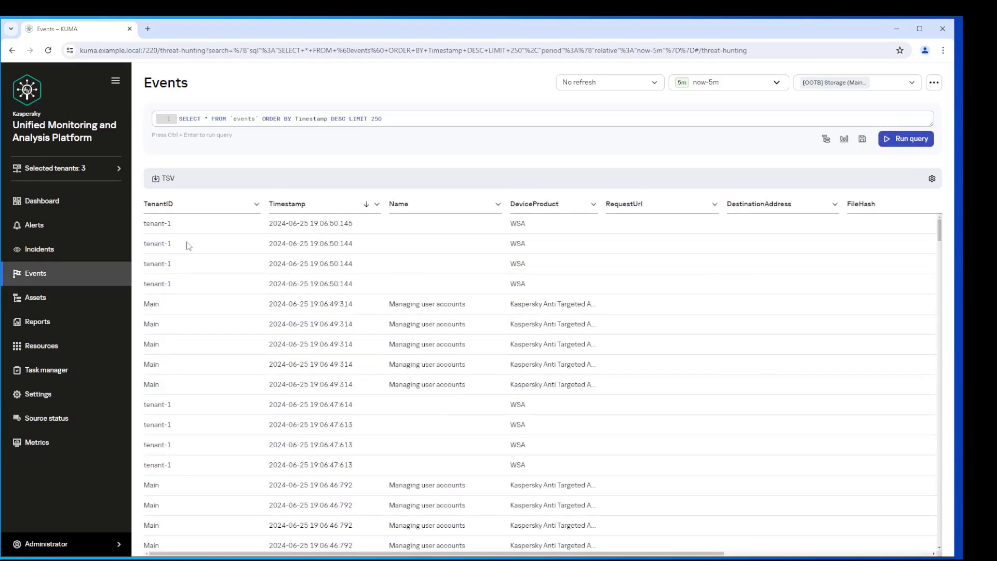
pyautogui.click(96, 169)
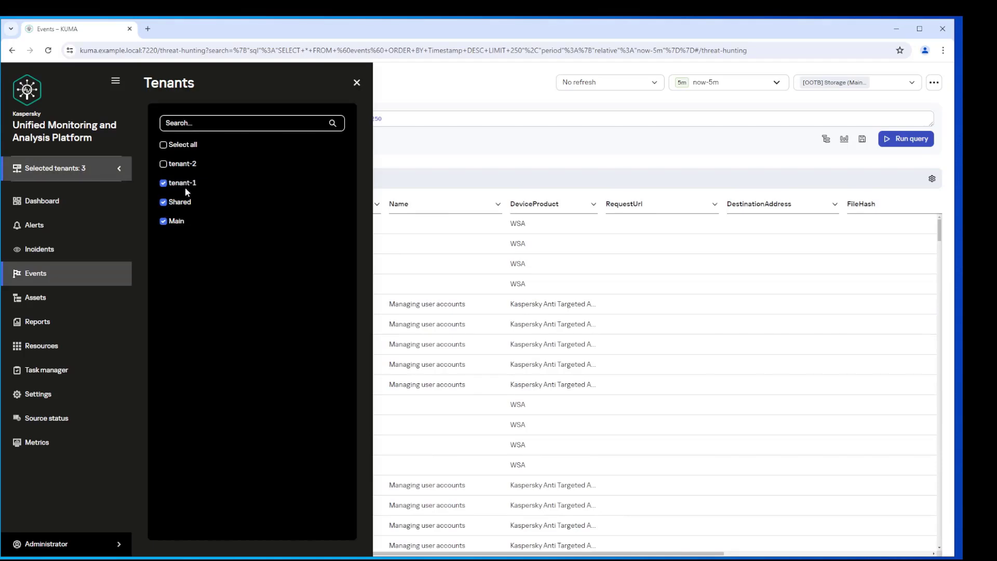
pyautogui.click(519, 158)
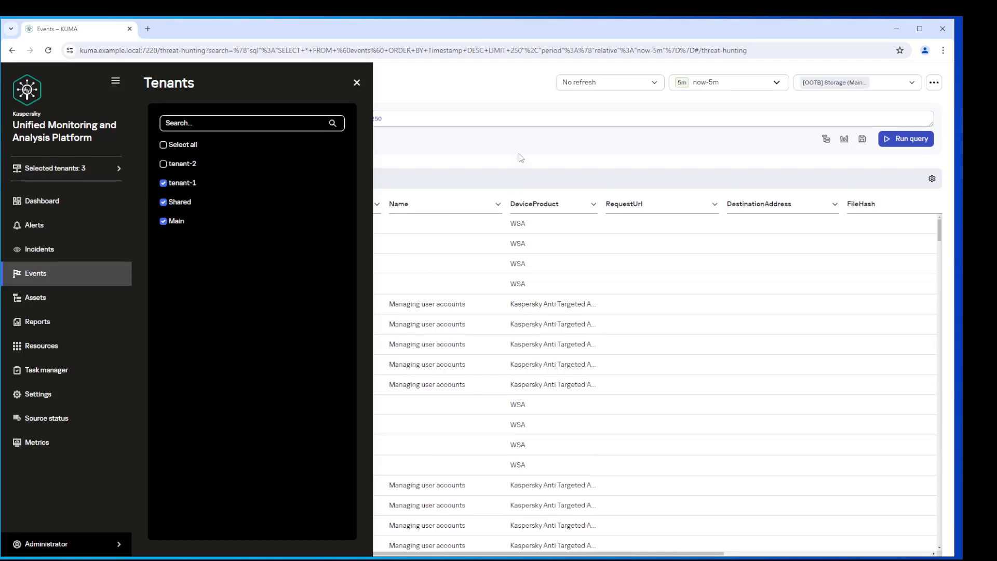
pyautogui.click(889, 139)
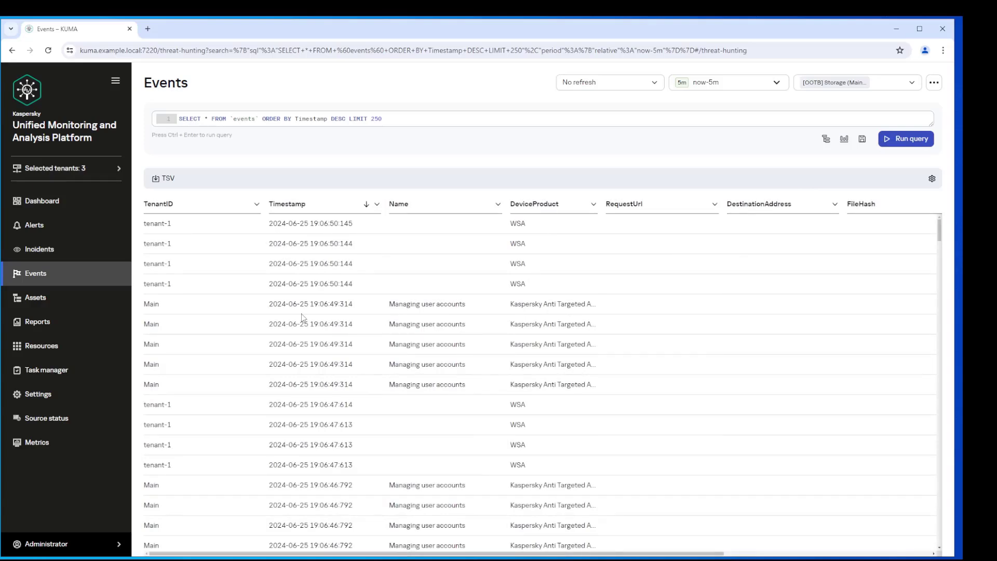
# Open the [OOTB] KSMG dashboard layout for editing and view the tenants available for it.
pyautogui.click(44, 202)
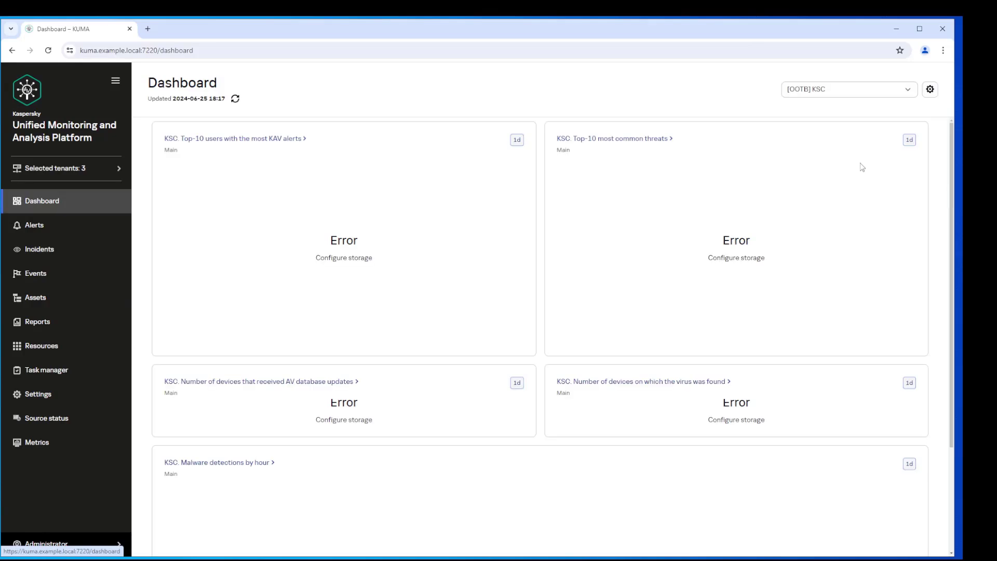
pyautogui.click(905, 88)
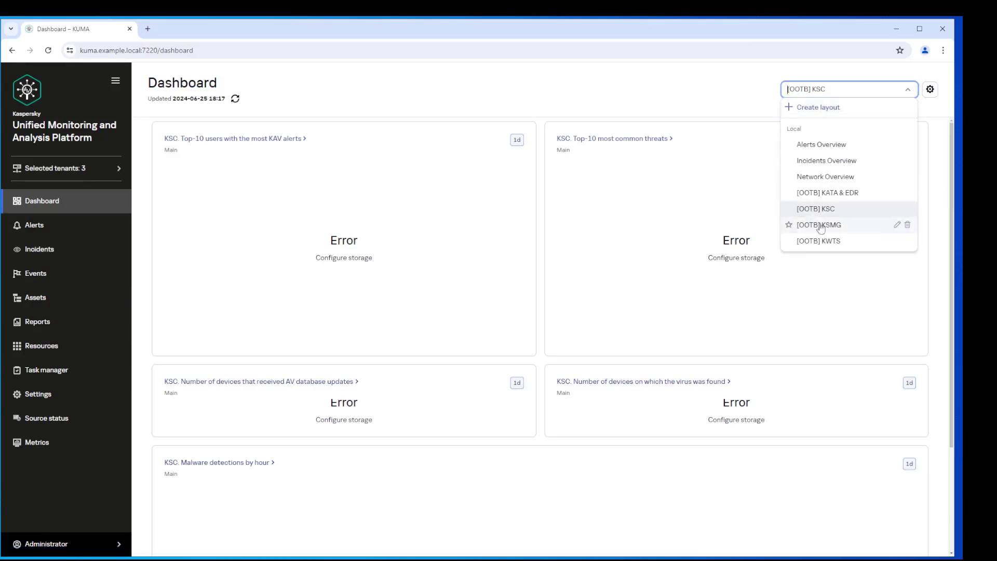
pyautogui.click(897, 225)
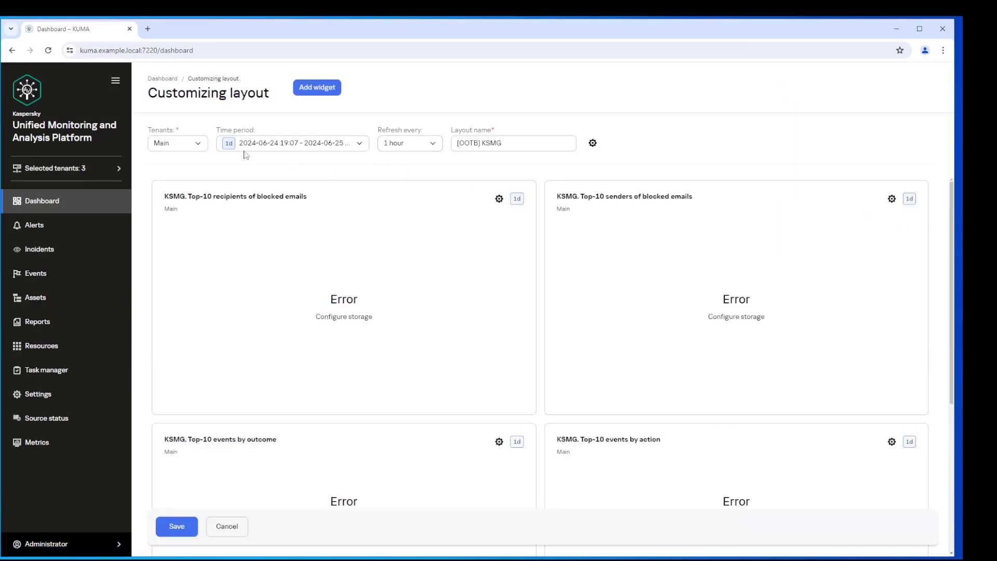
pyautogui.click(197, 147)
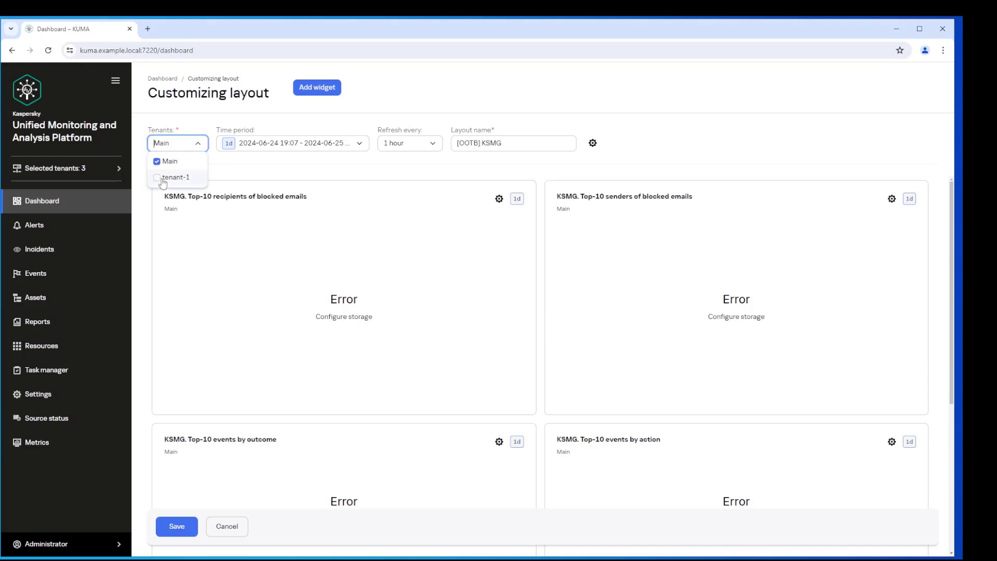
# Add tenant-2 back to the selected tenants and recheck the tenant choices of the [OOTB] KSMG layout.
pyautogui.click(92, 172)
pyautogui.click(93, 174)
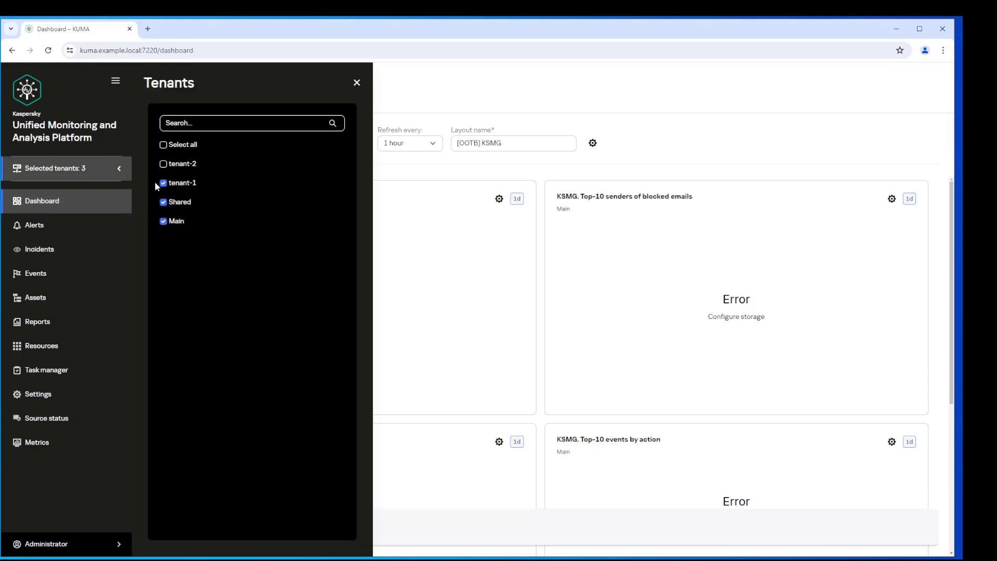
pyautogui.click(163, 165)
pyautogui.click(653, 159)
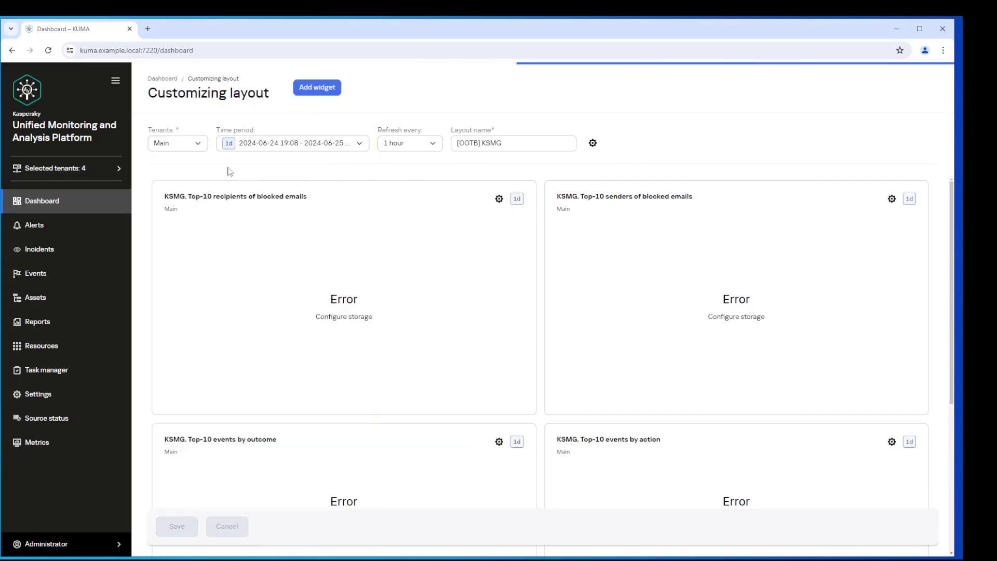
pyautogui.click(203, 143)
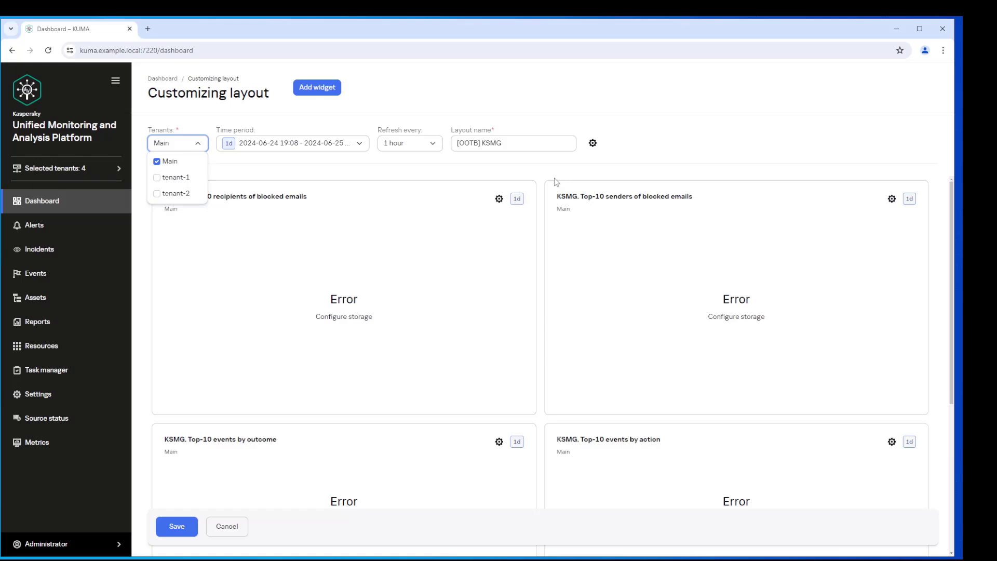
# Start deleting tenant-1 from the tenant list in the settings.
pyautogui.click(34, 399)
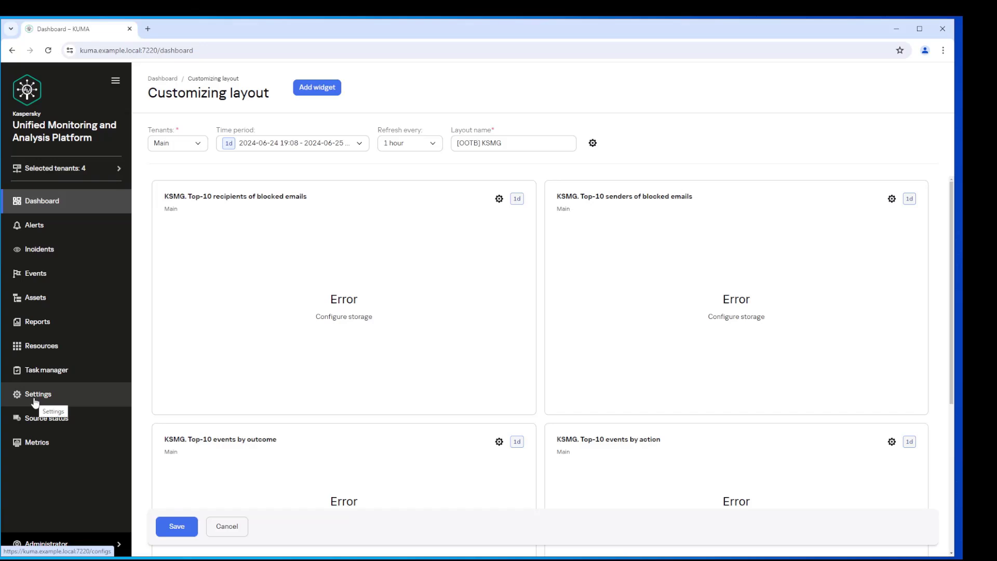
pyautogui.click(35, 401)
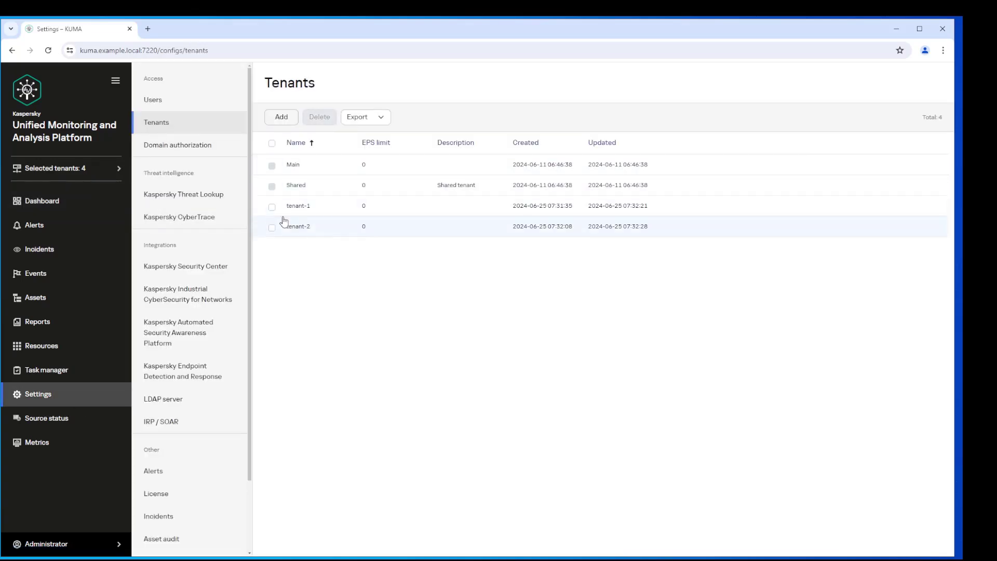
pyautogui.click(271, 206)
pyautogui.click(319, 119)
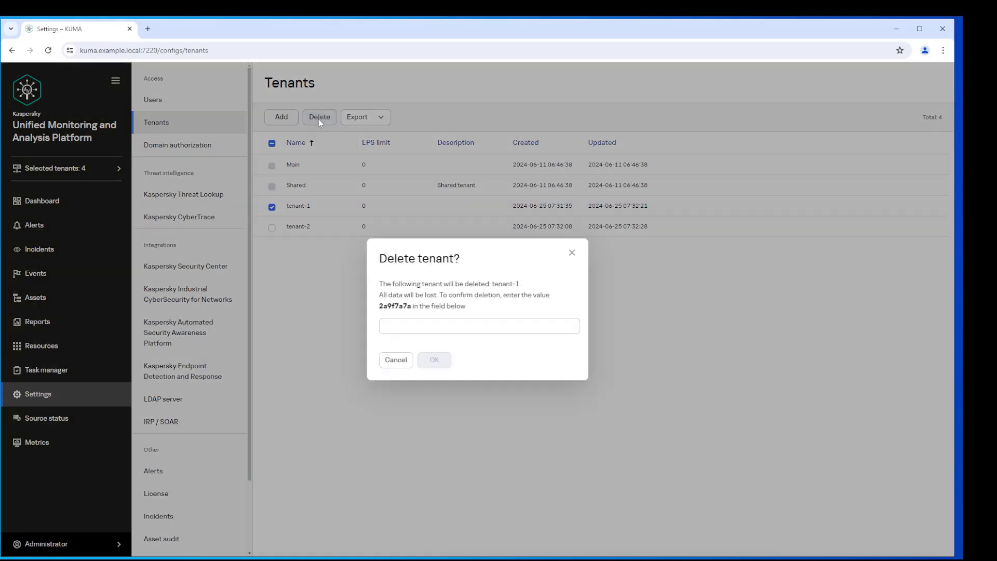